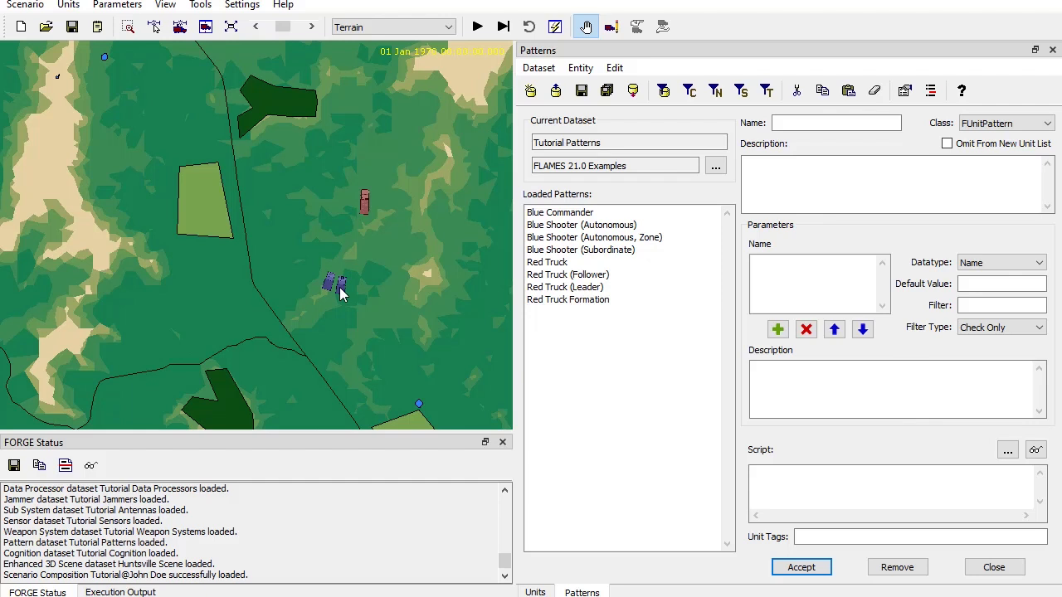
# Start a new unit on the map, compare the Blue Commander and Blue Shooter (Subordinate) pattern descriptions, and cancel.
pyautogui.click(536, 592)
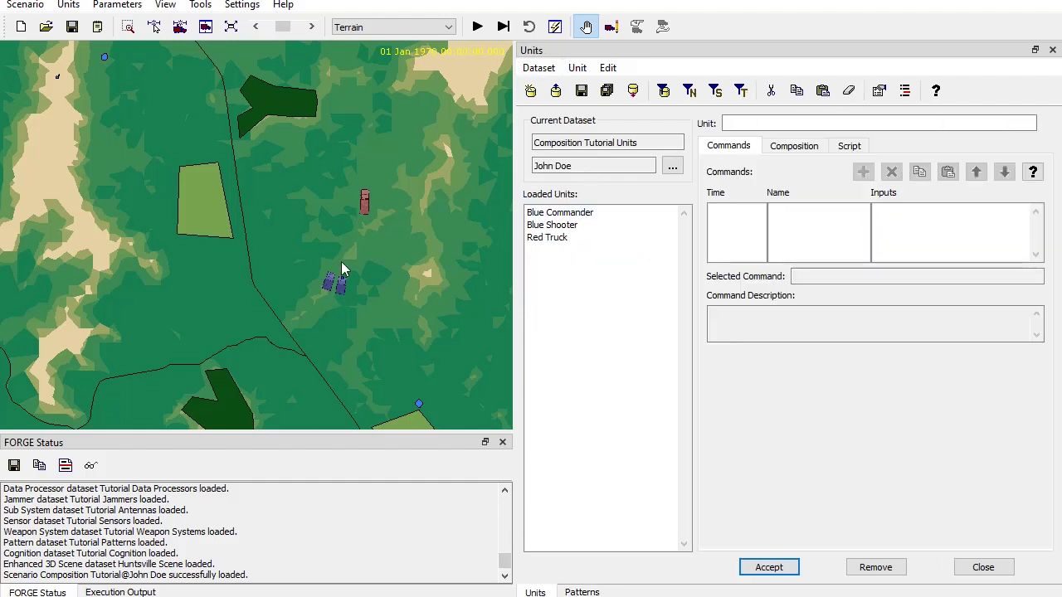
pyautogui.rightClick(191, 192)
pyautogui.click(223, 283)
pyautogui.rightClick(205, 198)
pyautogui.click(248, 254)
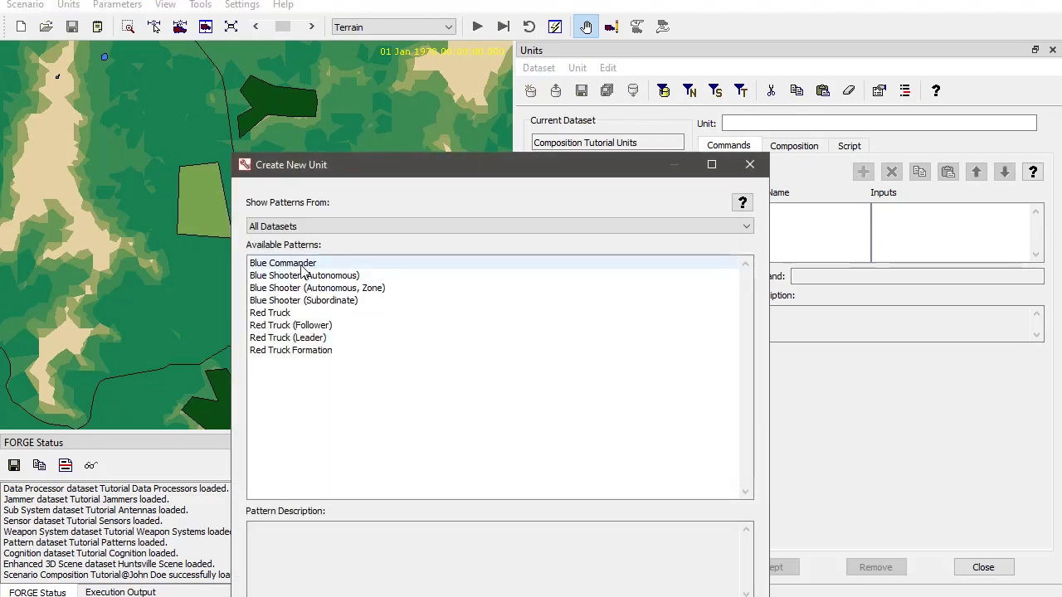
pyautogui.click(309, 264)
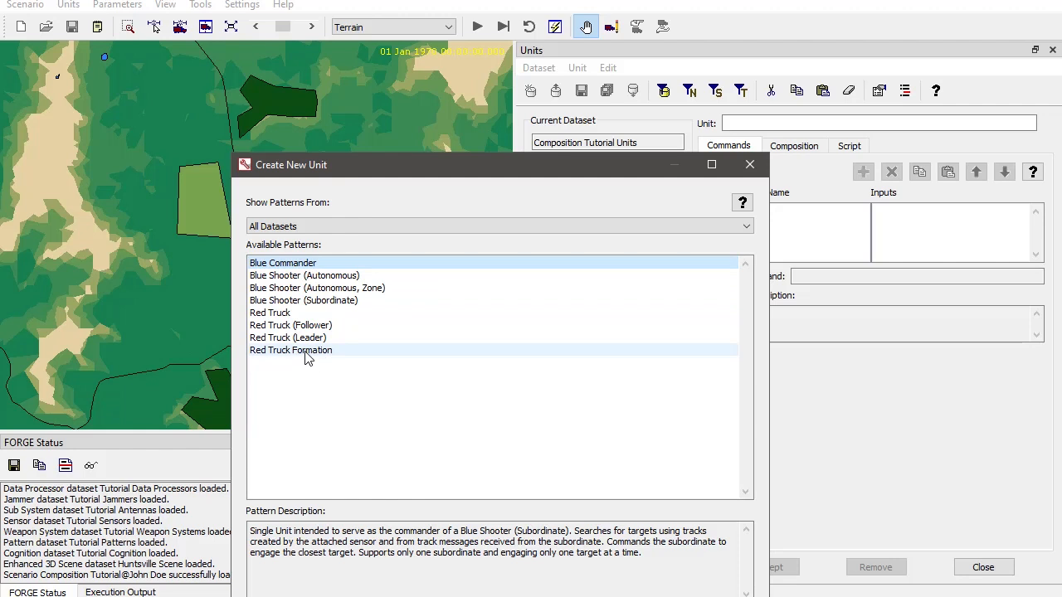
pyautogui.click(305, 303)
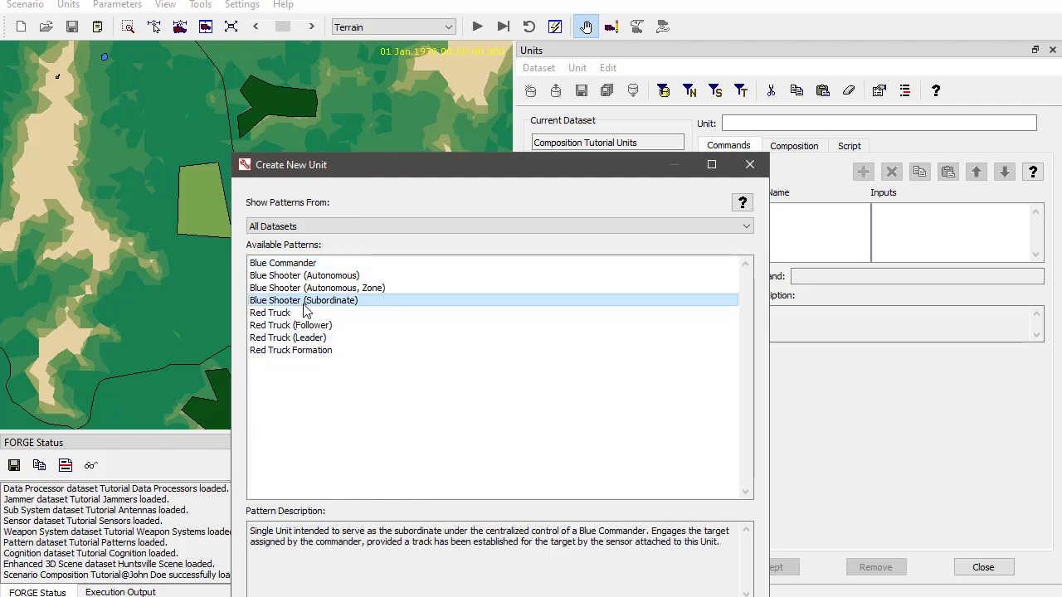
pyautogui.click(305, 263)
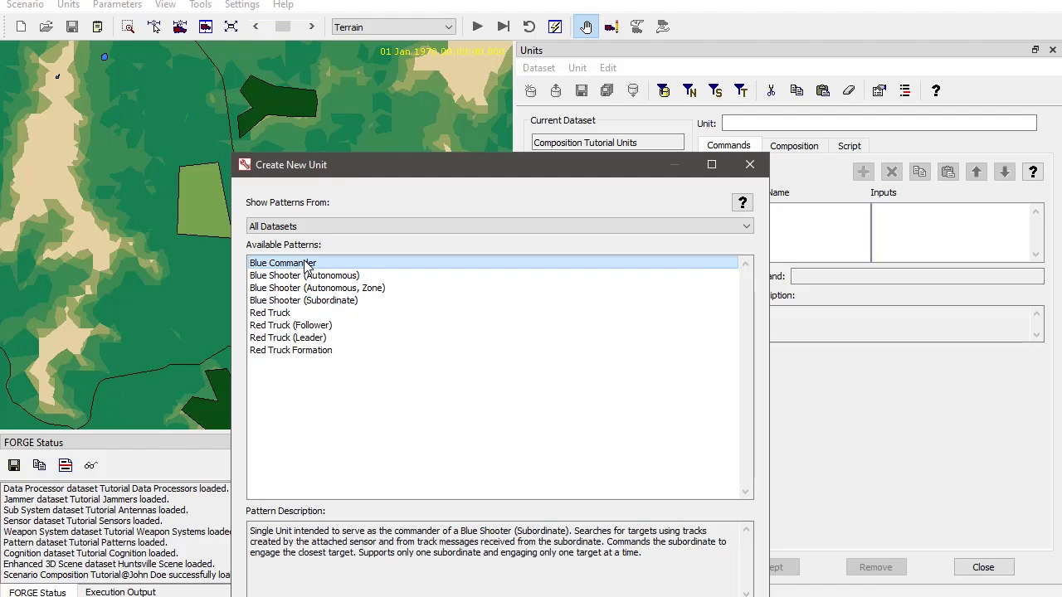
pyautogui.click(300, 303)
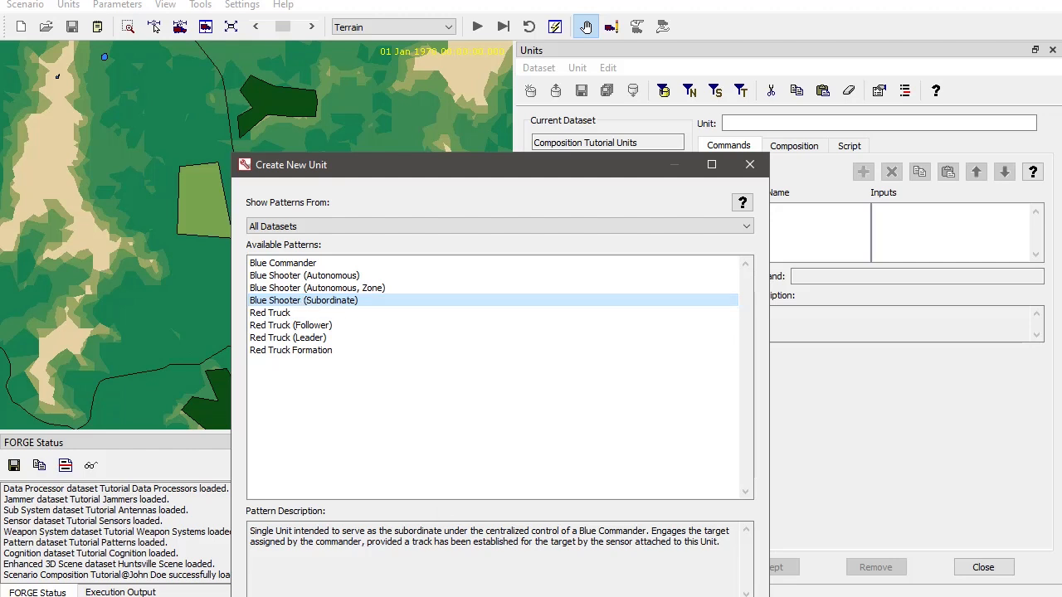
pyautogui.press('Escape')
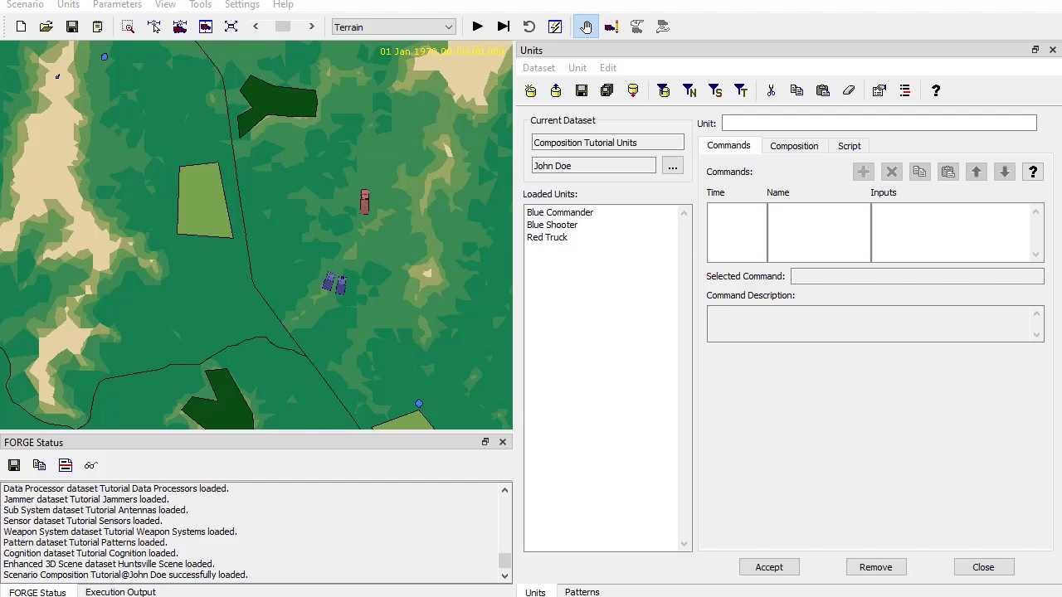
# Open the Blue Commander pattern and read through its script.
pyautogui.click(579, 593)
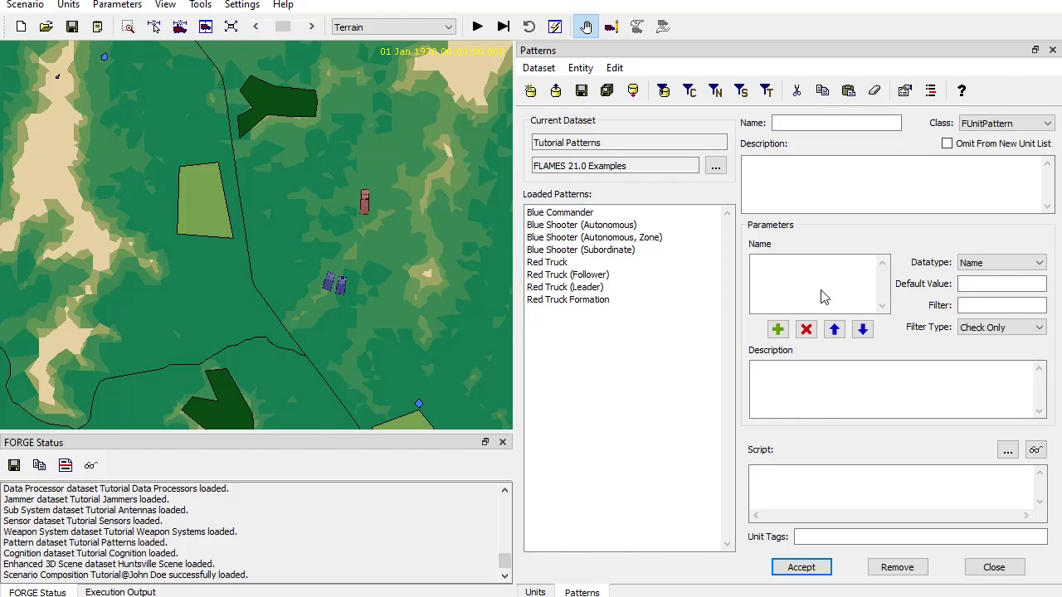
pyautogui.click(558, 215)
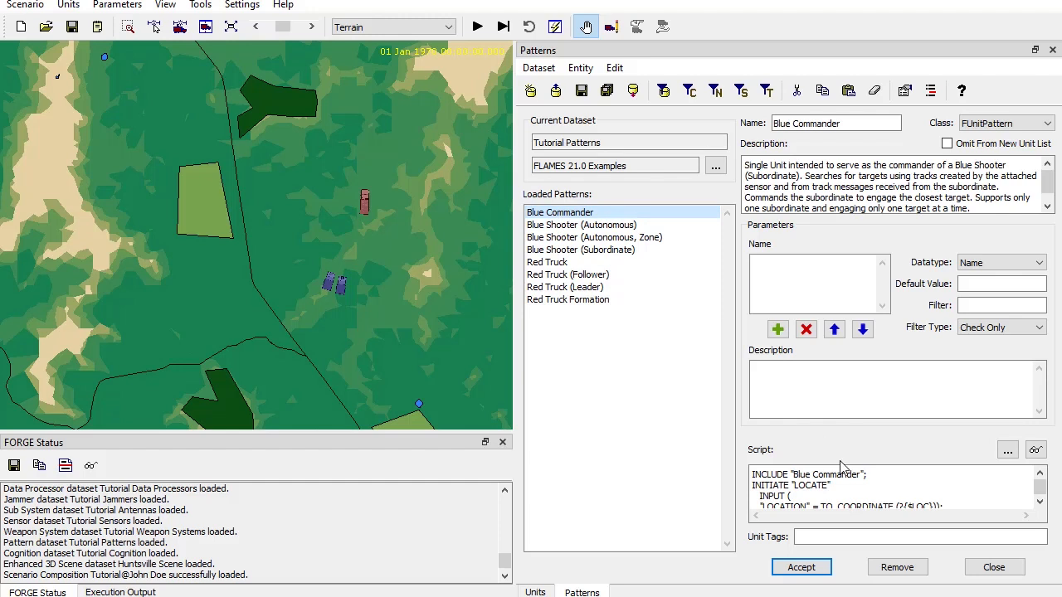
pyautogui.scroll(-1, 898, 471)
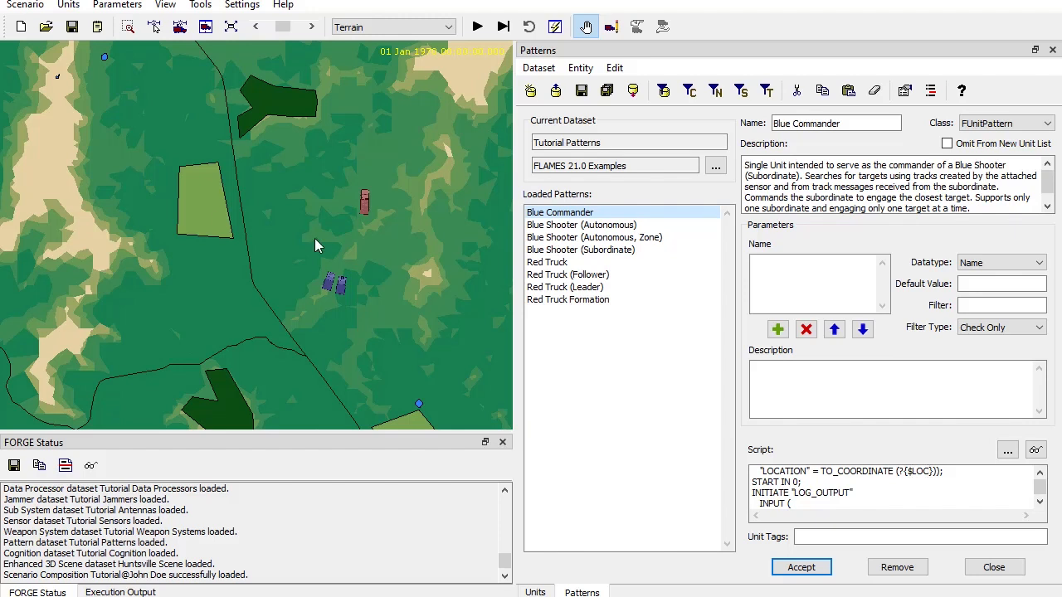
# Start a new unit from the Blue Commander pattern below the light green area, inspect its Location value, and close without creating it.
pyautogui.rightClick(212, 259)
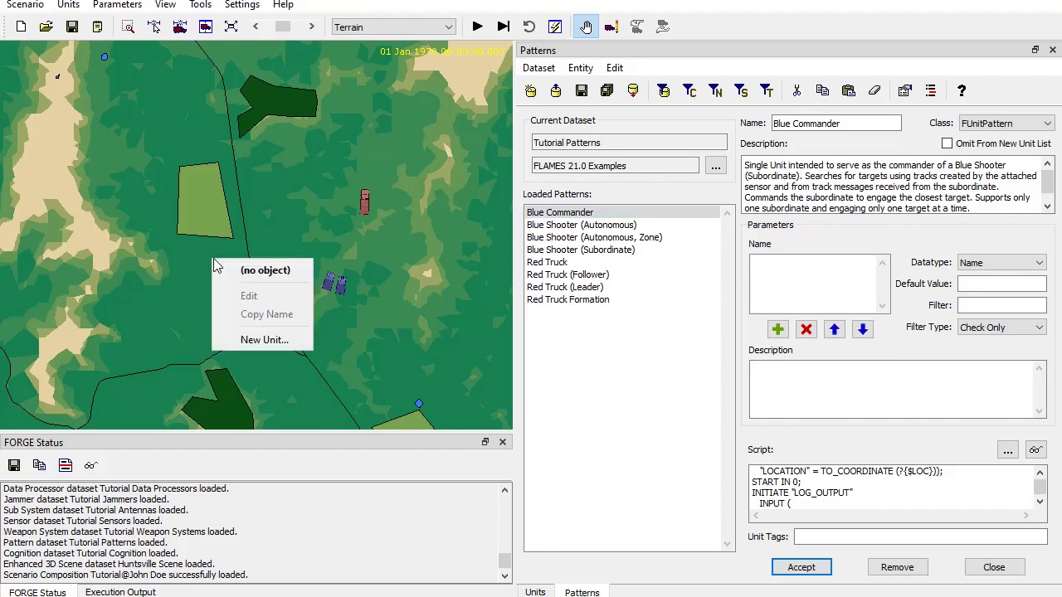
pyautogui.click(271, 343)
pyautogui.doubleClick(324, 263)
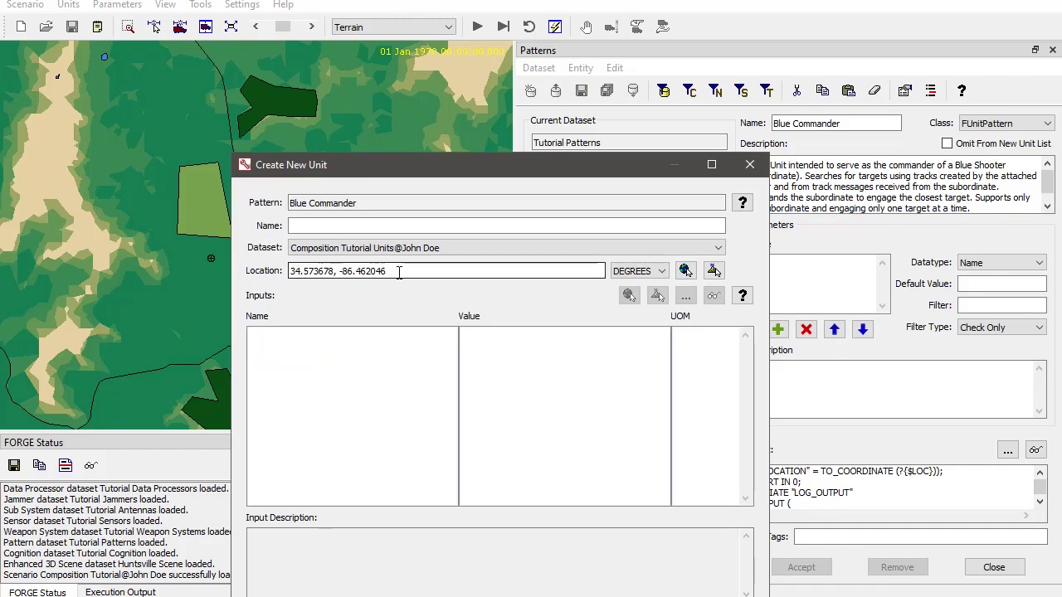
pyautogui.moveTo(397, 271); pyautogui.dragTo(270, 294)
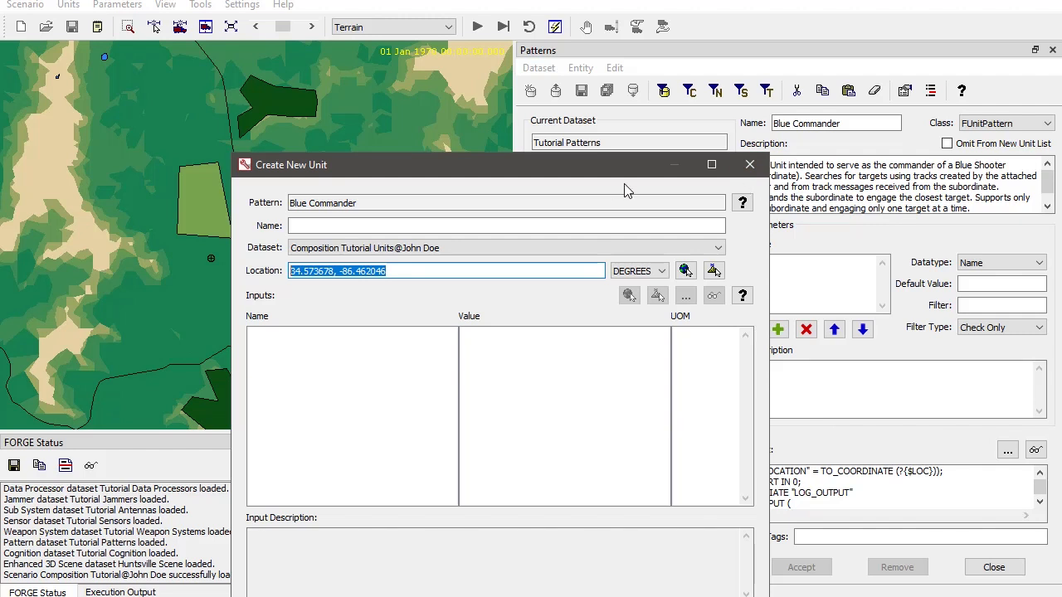
pyautogui.moveTo(609, 170); pyautogui.dragTo(539, 103)
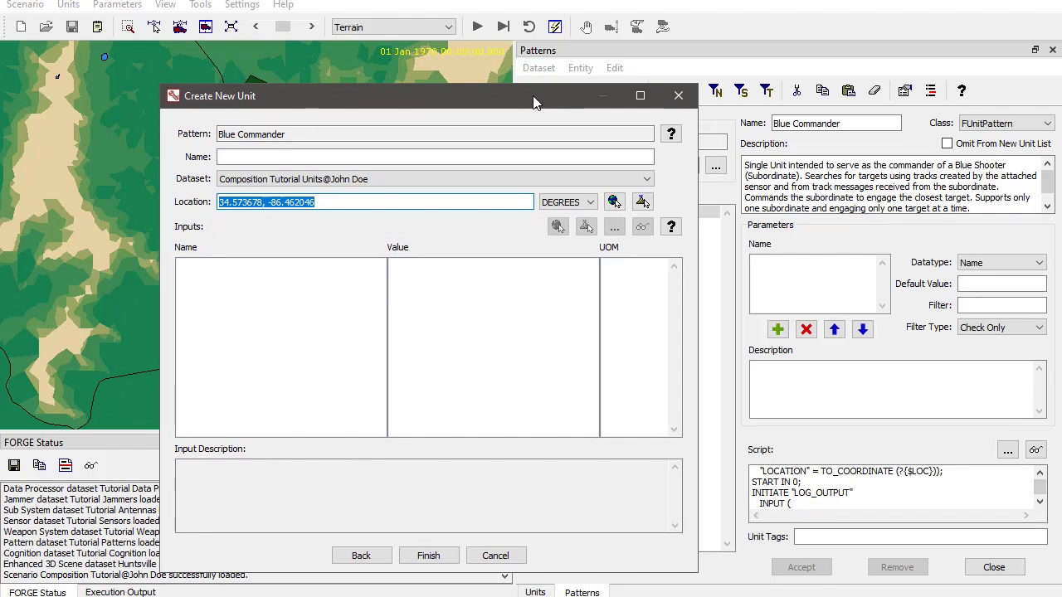
pyautogui.click(678, 96)
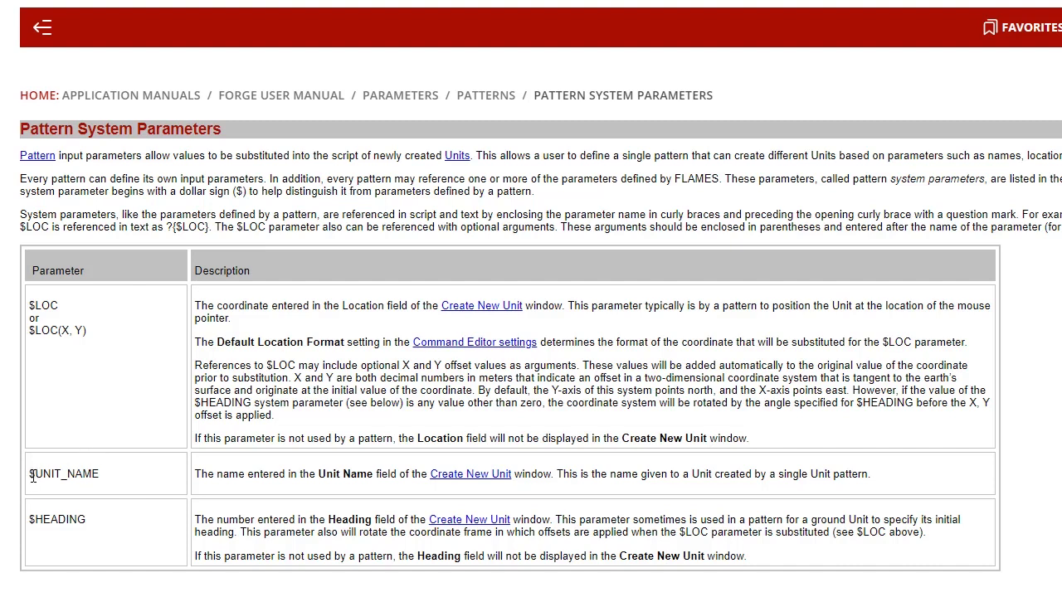
# Review the $UNIT_NAME and $LOC(X, Y) entries in the Pattern System Parameters page of the FORGE user manual.
pyautogui.moveTo(31, 476); pyautogui.dragTo(132, 482)
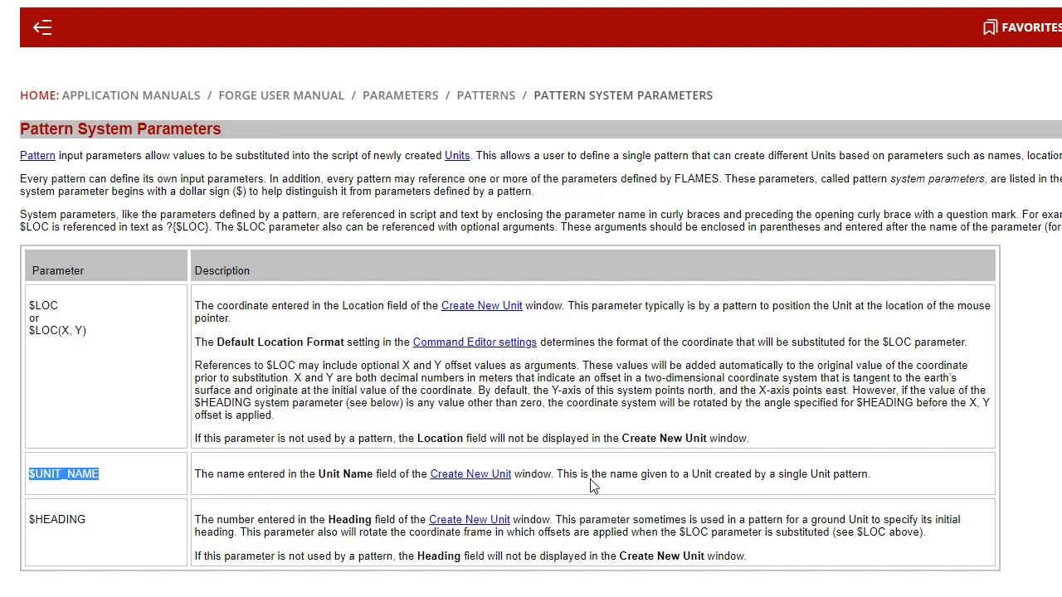
pyautogui.click(103, 336)
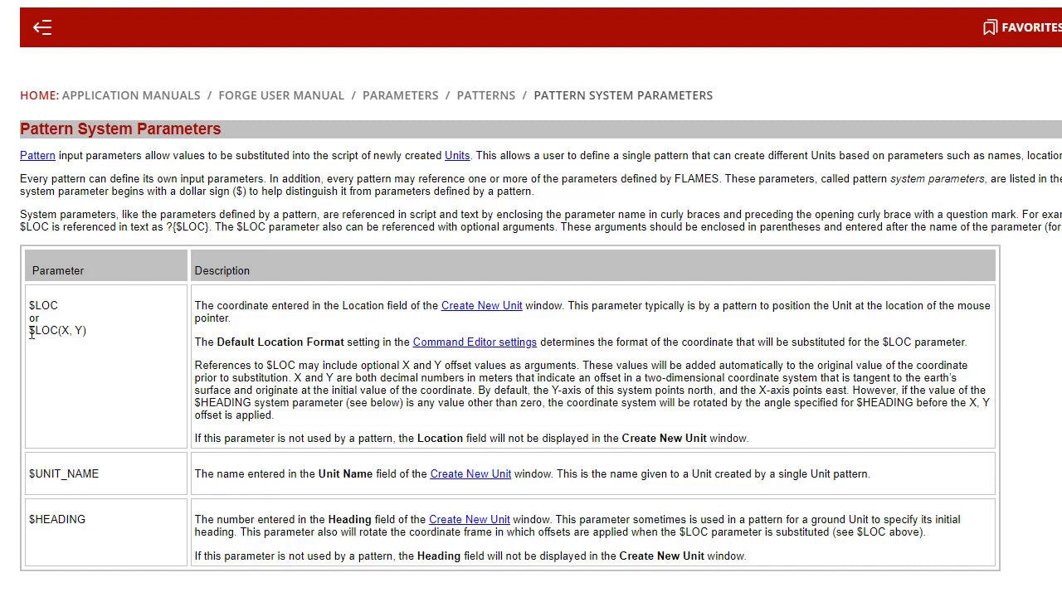
pyautogui.moveTo(31, 330); pyautogui.dragTo(114, 337)
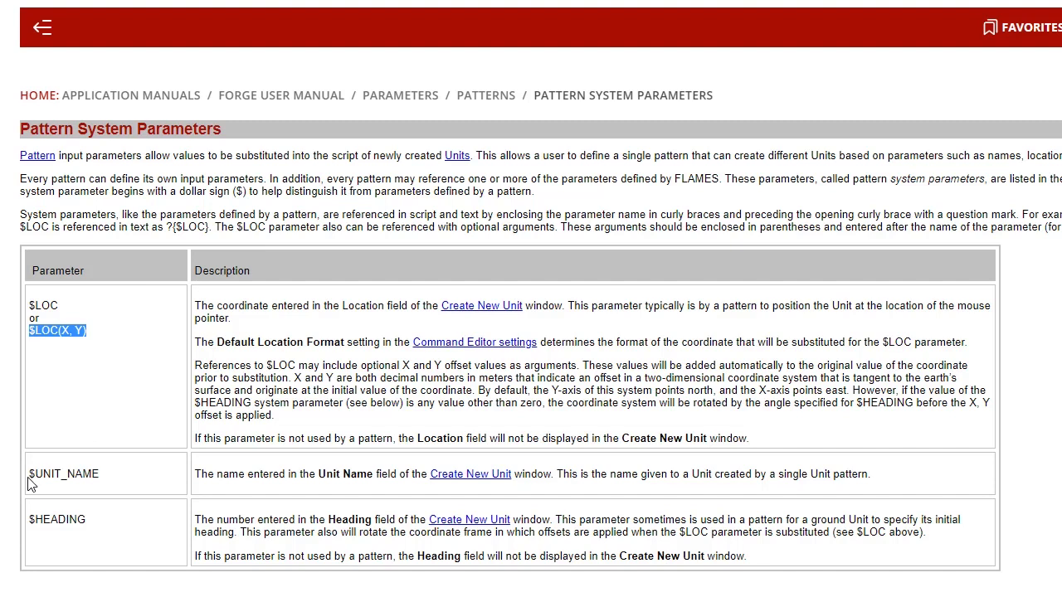
pyautogui.moveTo(29, 474); pyautogui.dragTo(171, 493)
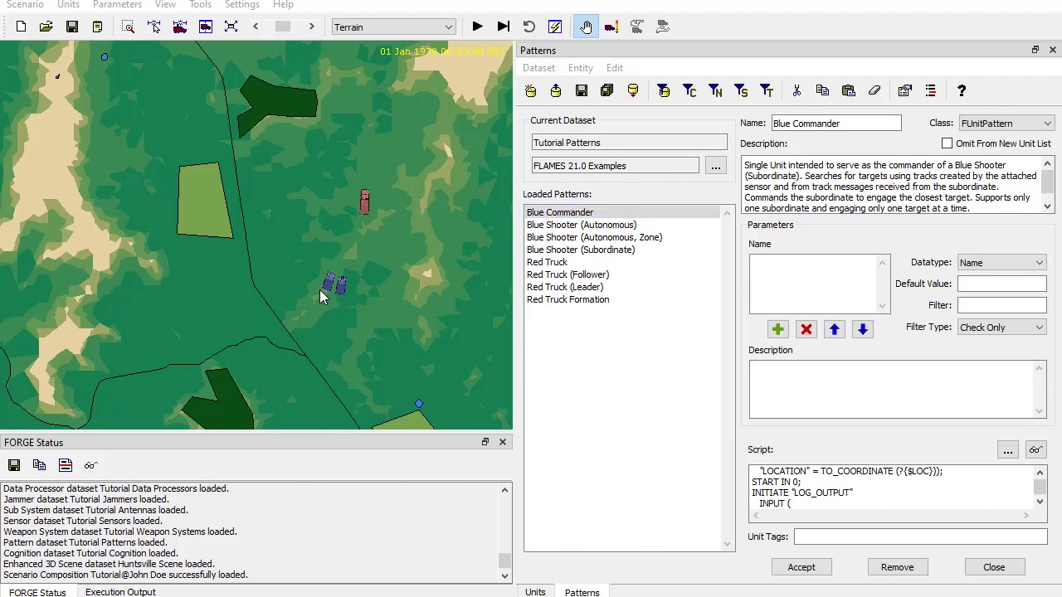
# Load the Blue Shooter (Subordinate) pattern, change its class to FUnitGroupPattern, and create a new pattern dataset.
pyautogui.click(562, 216)
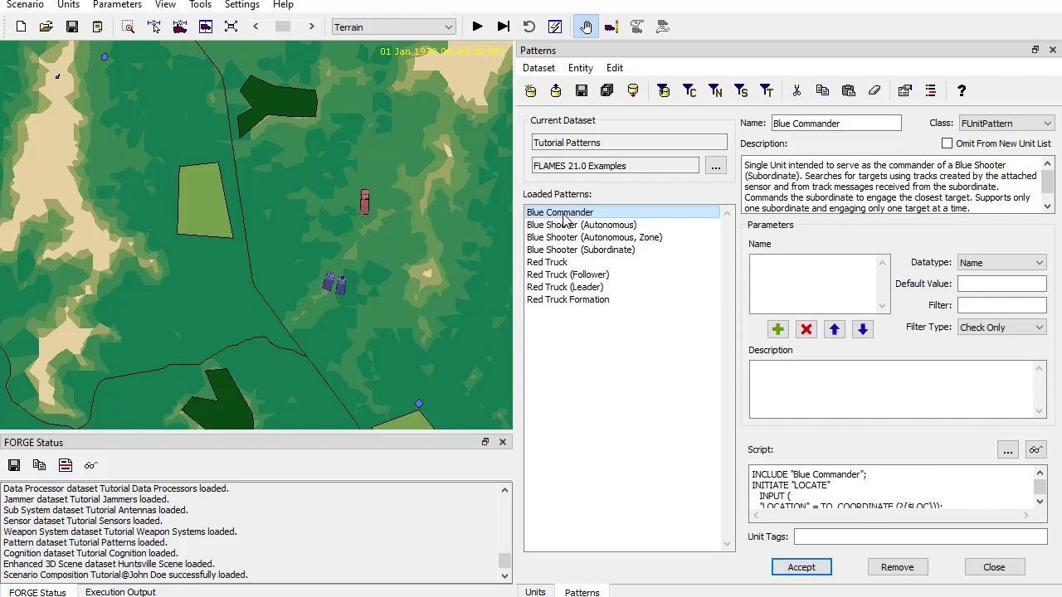
pyautogui.click(562, 254)
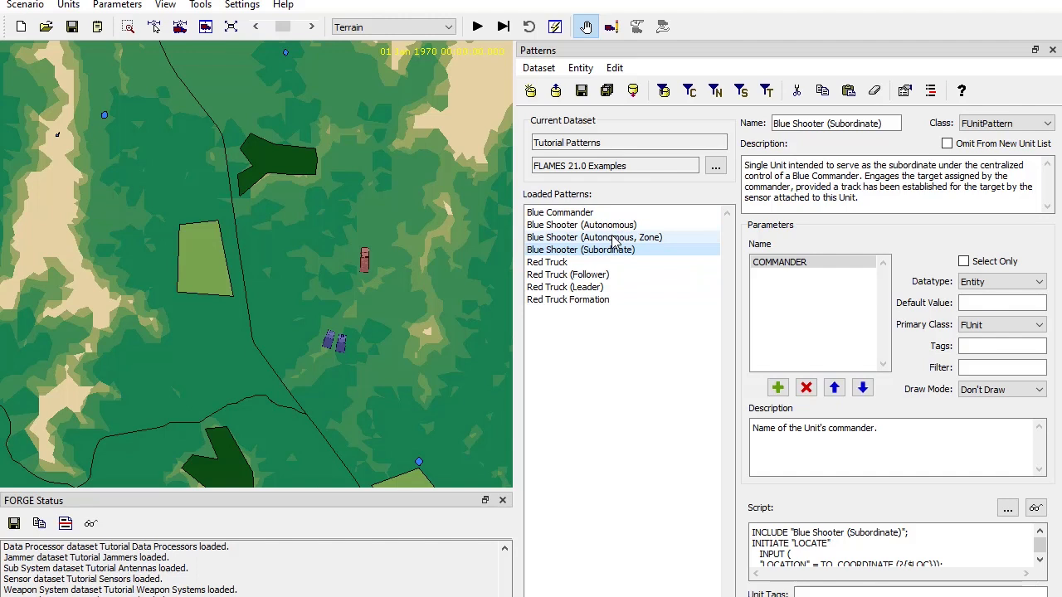
pyautogui.click(1005, 126)
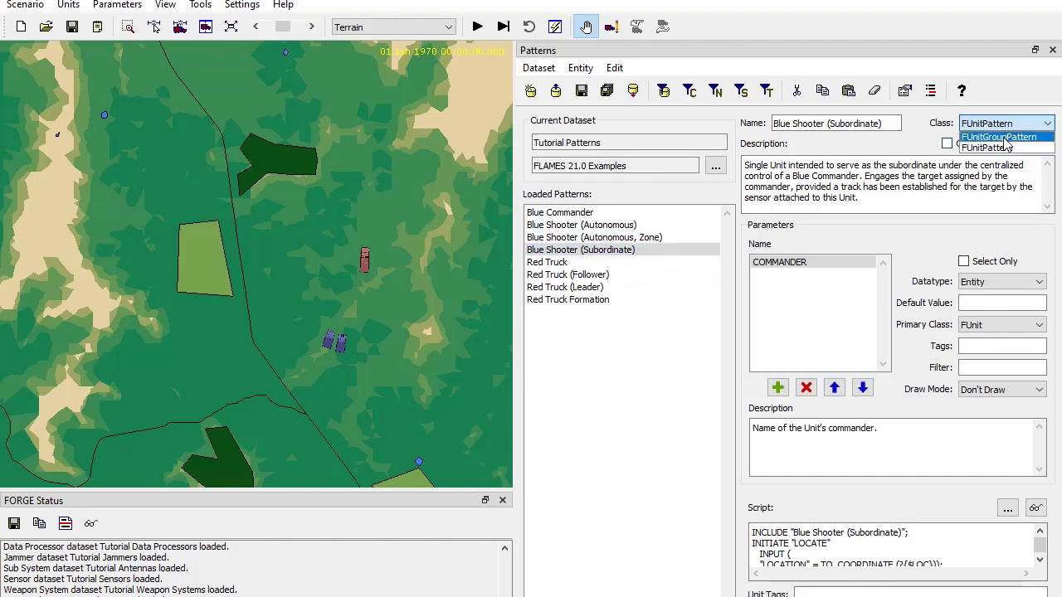
pyautogui.click(1004, 141)
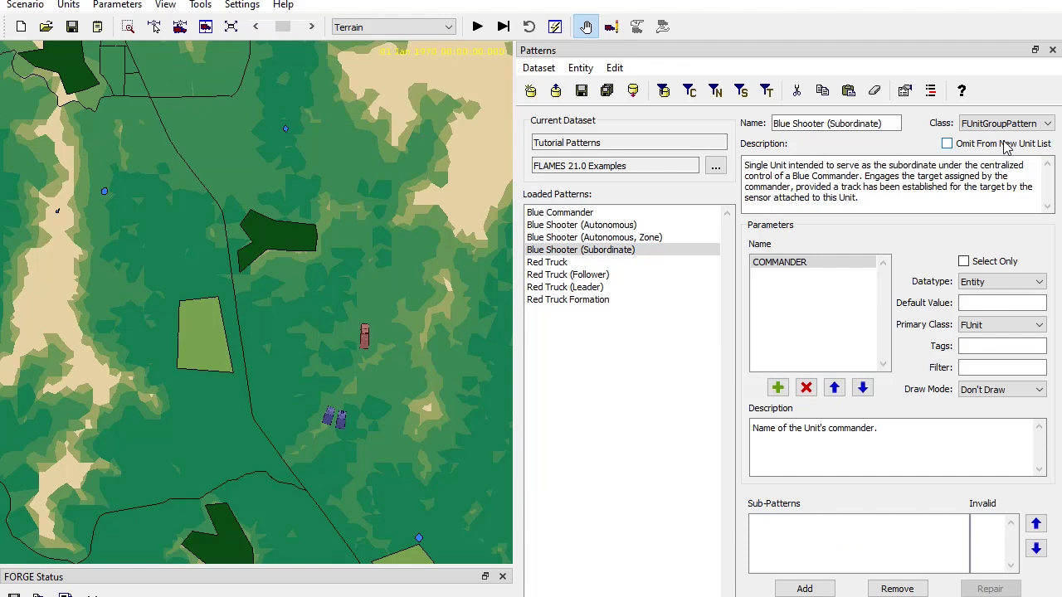
pyautogui.click(531, 97)
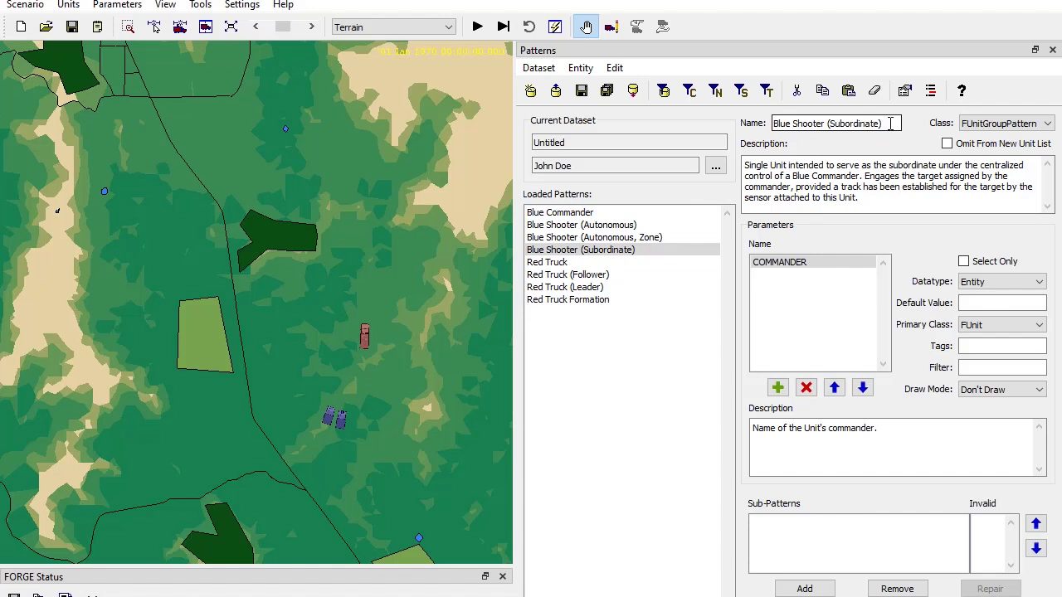
# Name the group pattern Blue Attack Force.
pyautogui.moveTo(890, 123); pyautogui.dragTo(715, 130)
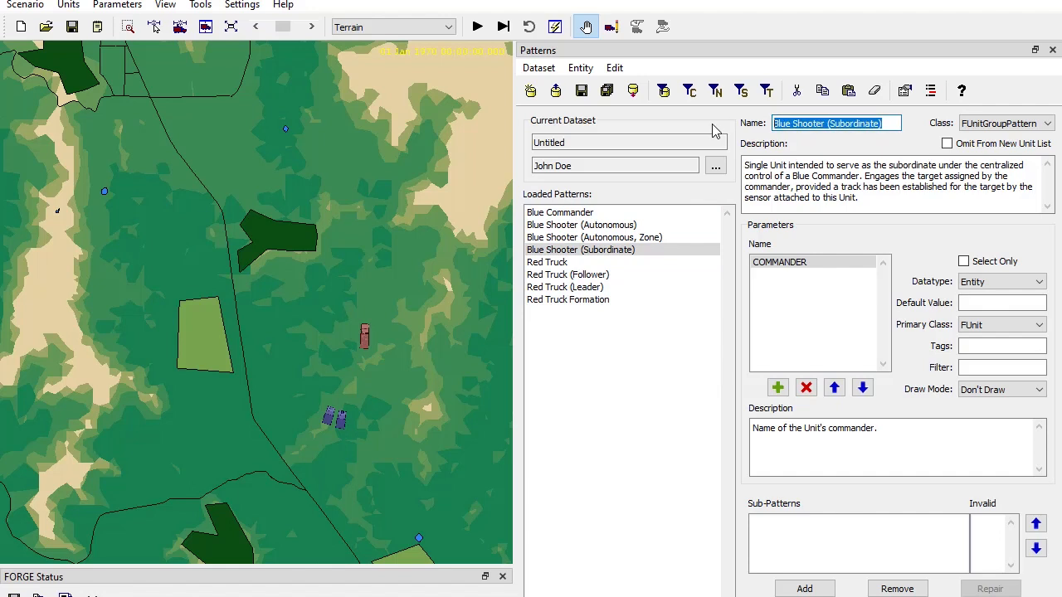
pyautogui.write('Blue Atta')
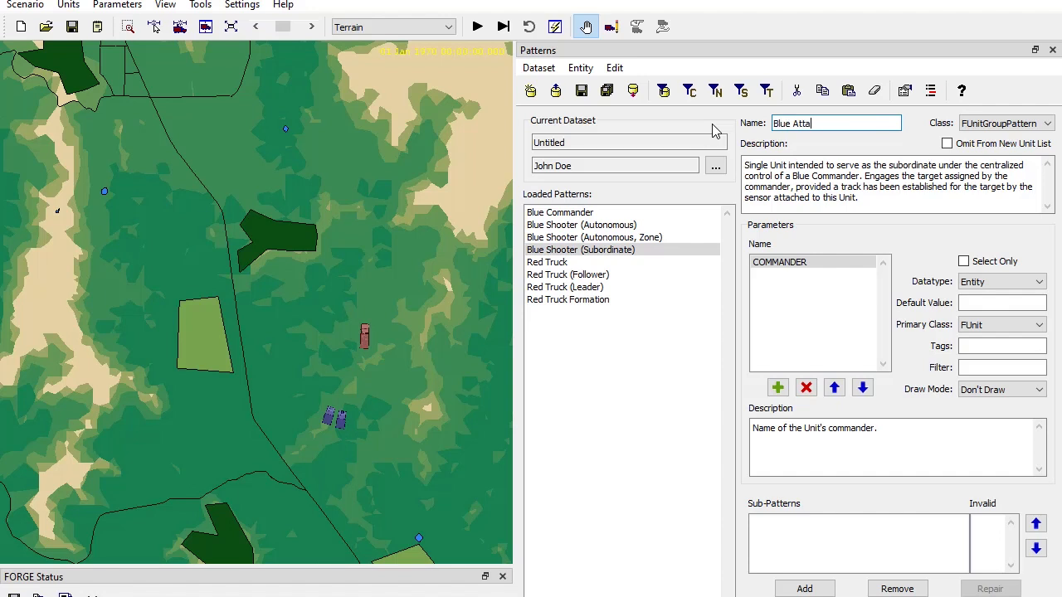
pyautogui.write('ck Force')
# Remove the COMMANDER parameter and the inherited description from Blue Attack Force, and accept the pattern.
pyautogui.click(792, 262)
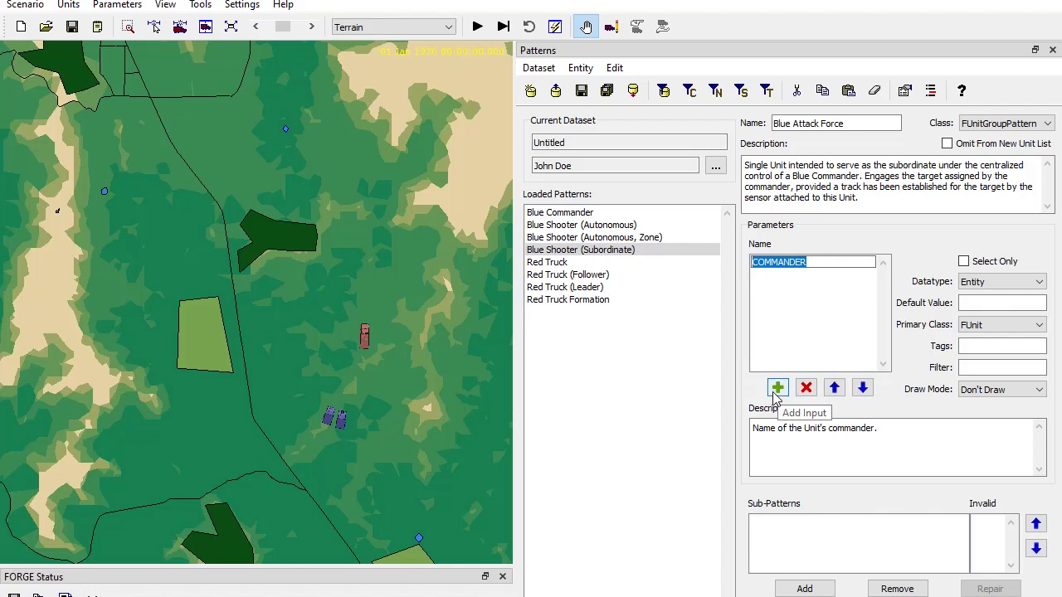
pyautogui.click(806, 387)
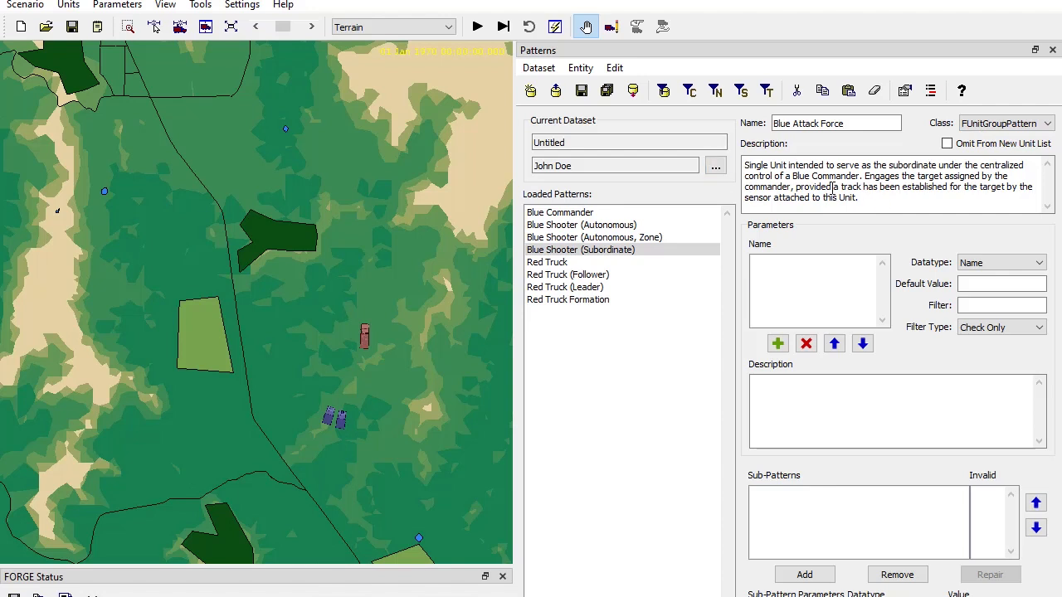
pyautogui.moveTo(870, 198); pyautogui.dragTo(659, 150)
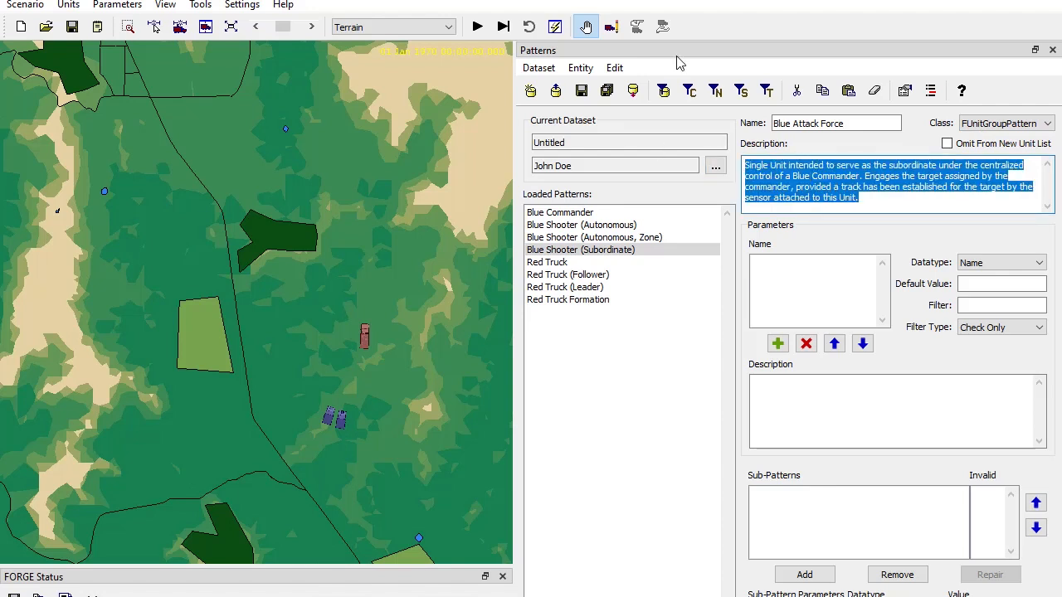
pyautogui.press('Delete')
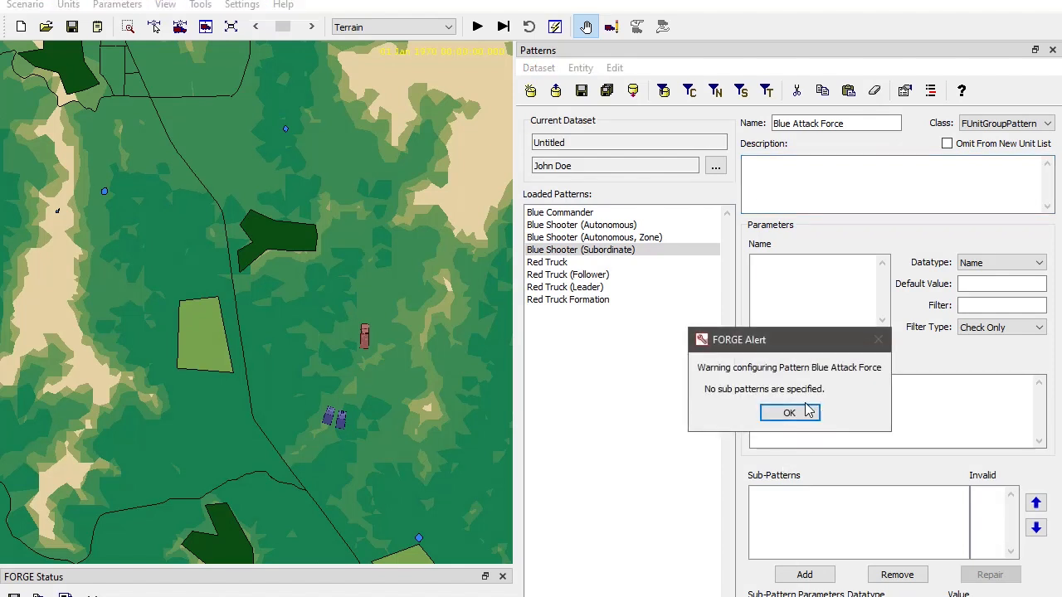
pyautogui.click(790, 415)
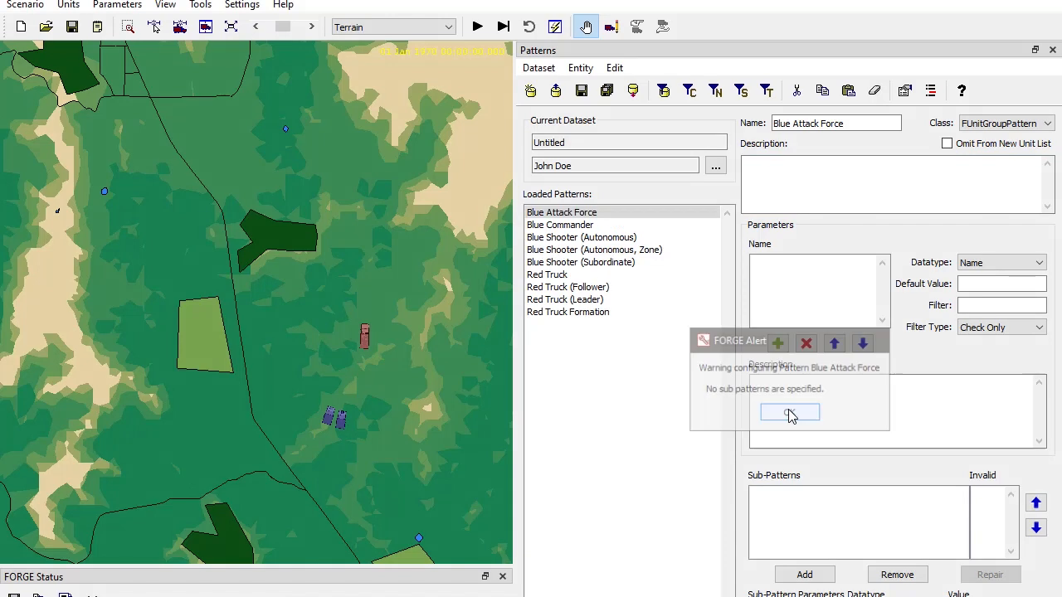
# Add Blue Commander as a sub-pattern of Blue Attack Force.
pyautogui.click(612, 217)
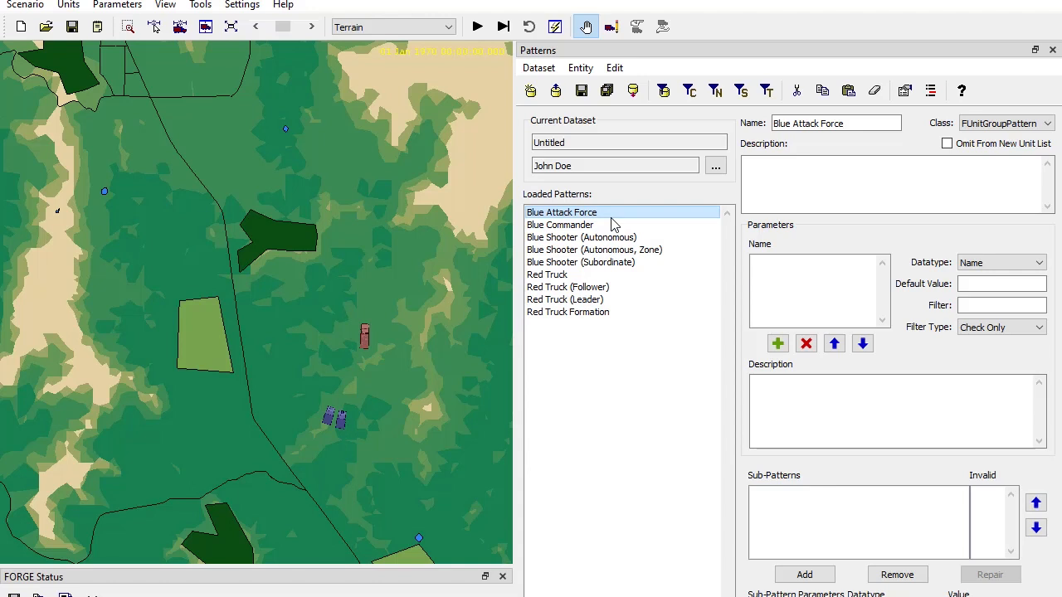
pyautogui.click(803, 574)
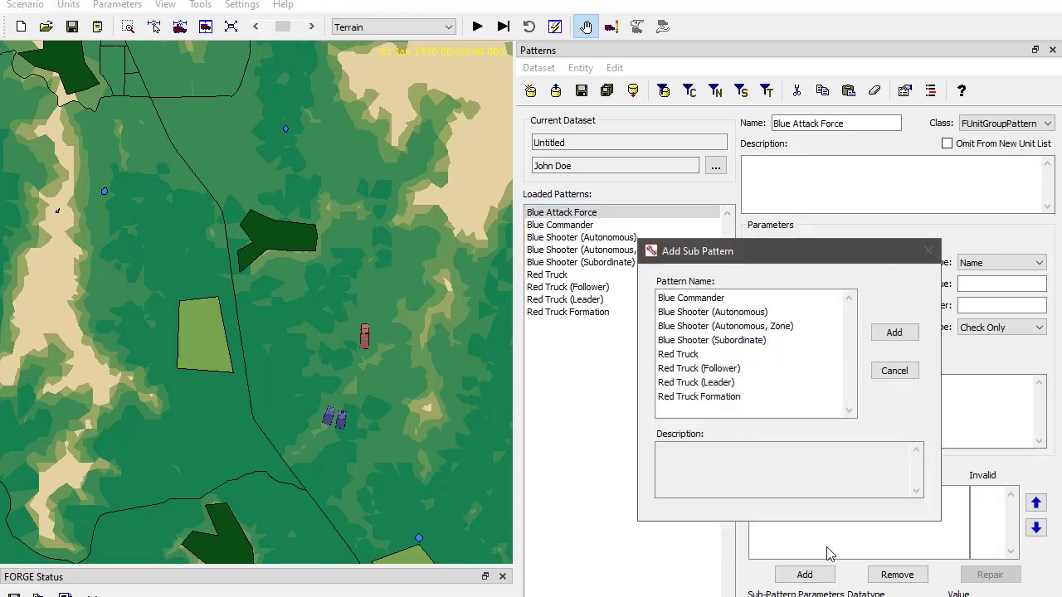
pyautogui.click(715, 302)
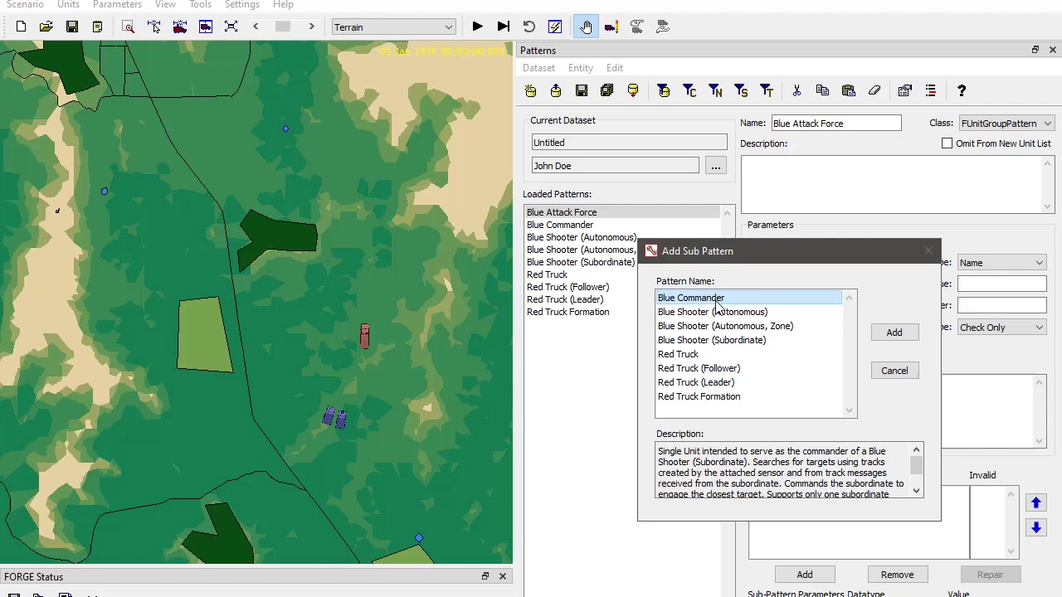
pyautogui.click(894, 332)
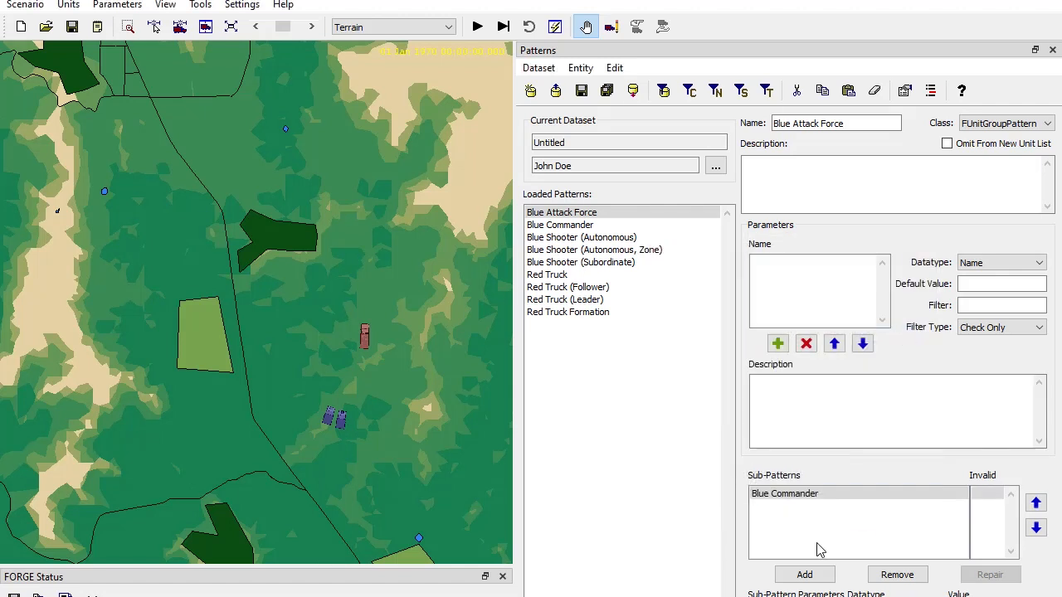
# Add Blue Shooter (Subordinate) as a sub-pattern of Blue Attack Force.
pyautogui.click(805, 574)
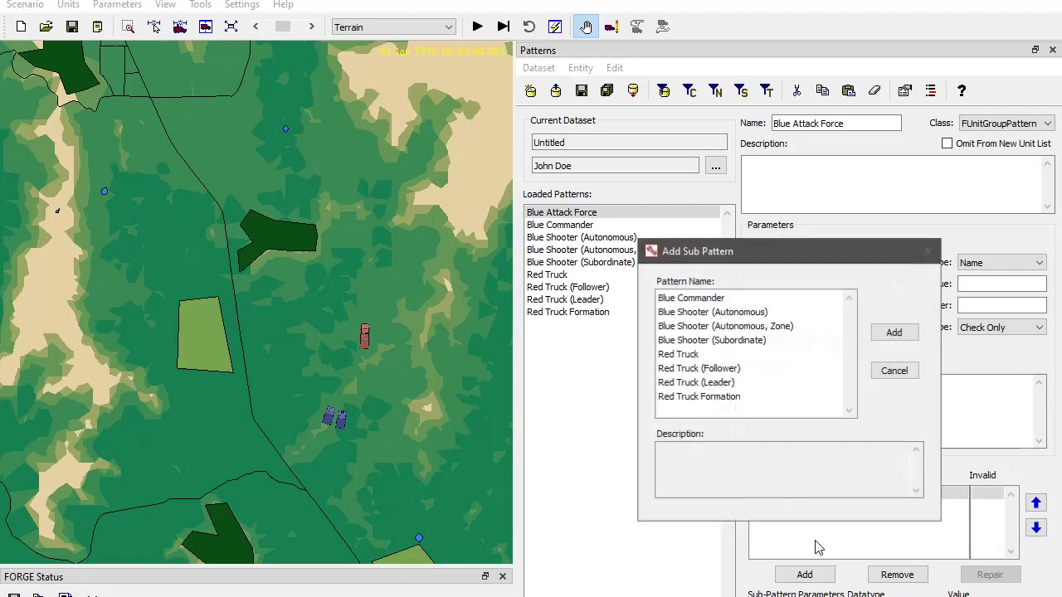
pyautogui.click(752, 347)
pyautogui.click(892, 340)
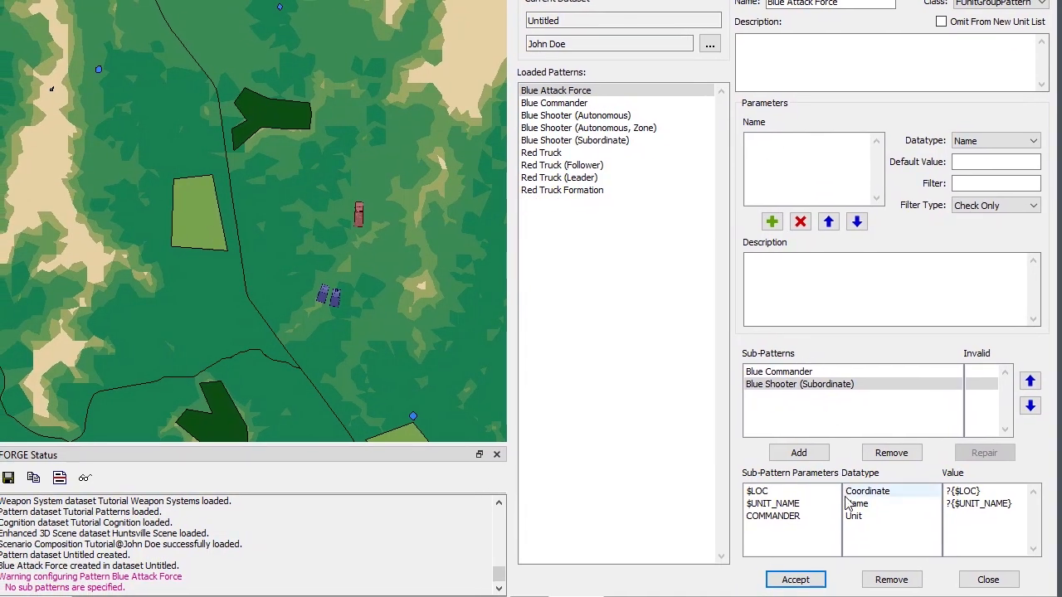
# Compare the parameters of both sub-patterns and inspect the inputs required for a new Blue Shooter (Subordinate) unit without creating it.
pyautogui.click(787, 373)
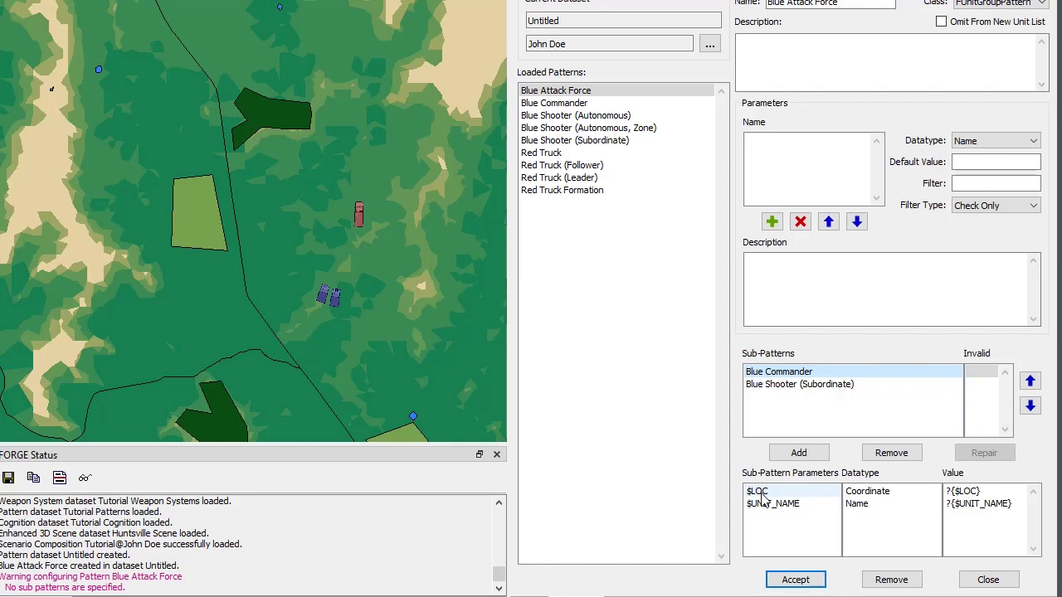
pyautogui.click(778, 386)
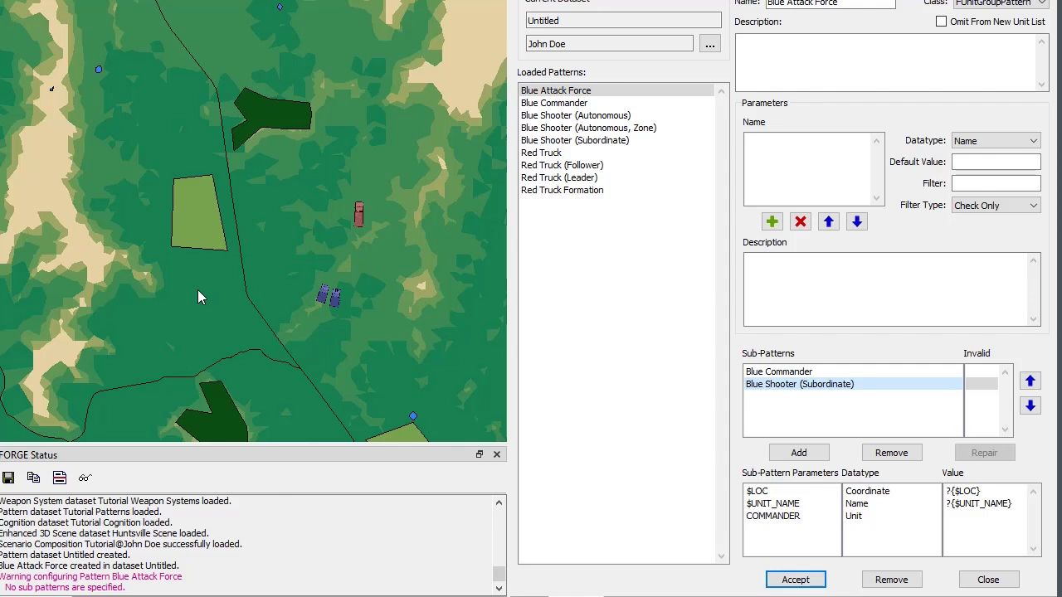
pyautogui.rightClick(186, 258)
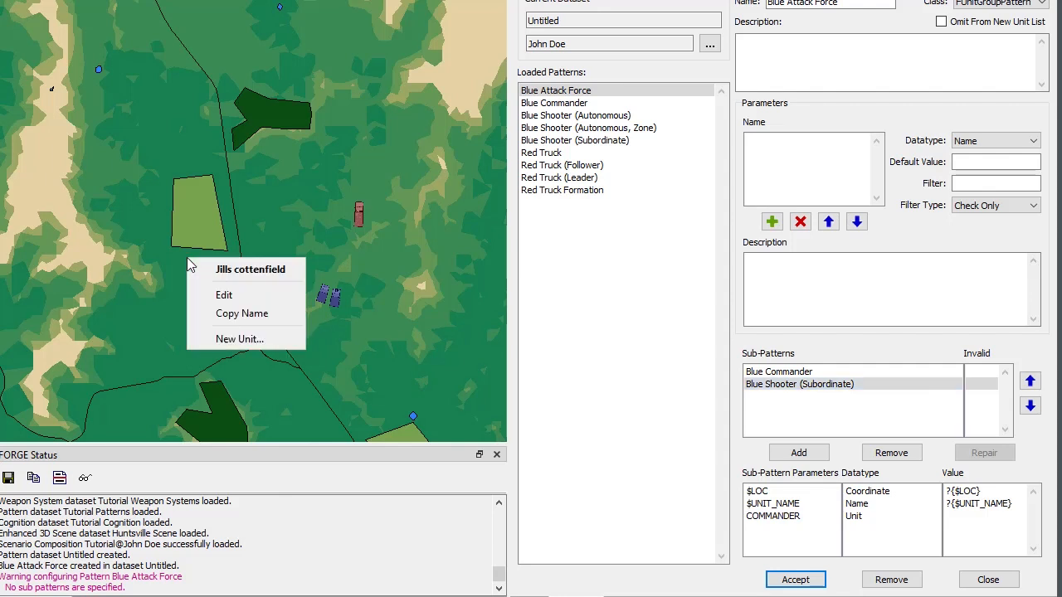
pyautogui.click(239, 339)
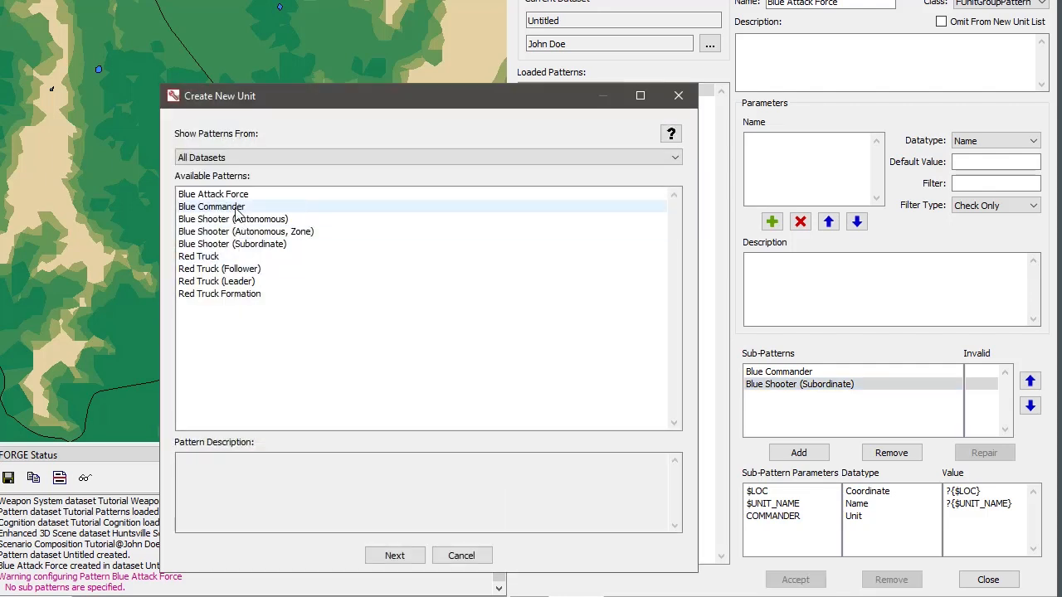
pyautogui.doubleClick(244, 246)
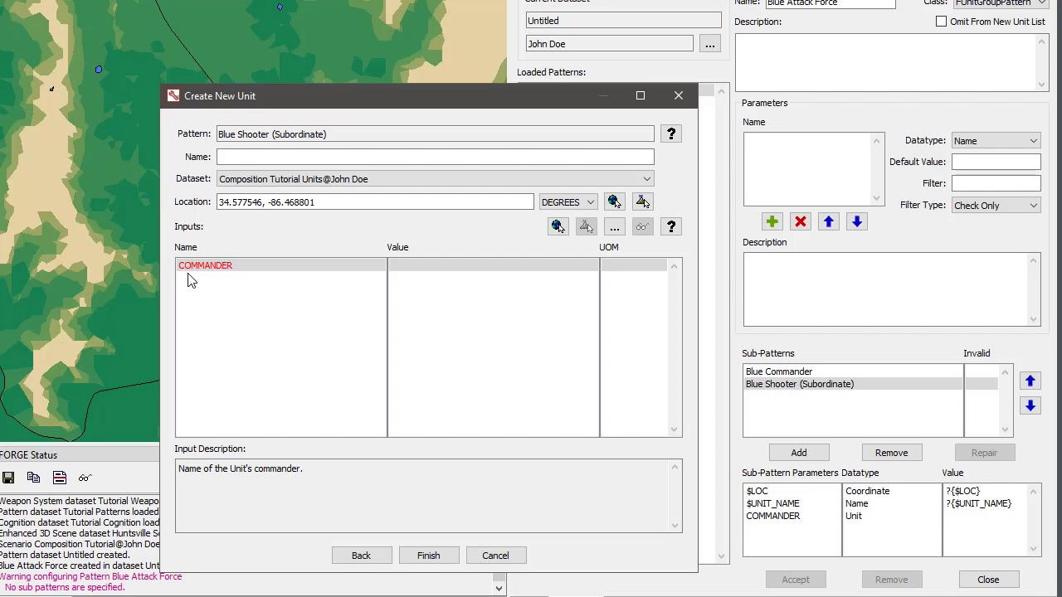
pyautogui.click(502, 556)
# Accept the Blue Attack Force changes with the COMMANDER parameter of Blue Shooter (Subordinate) left empty, overriding the configuration error.
pyautogui.click(783, 517)
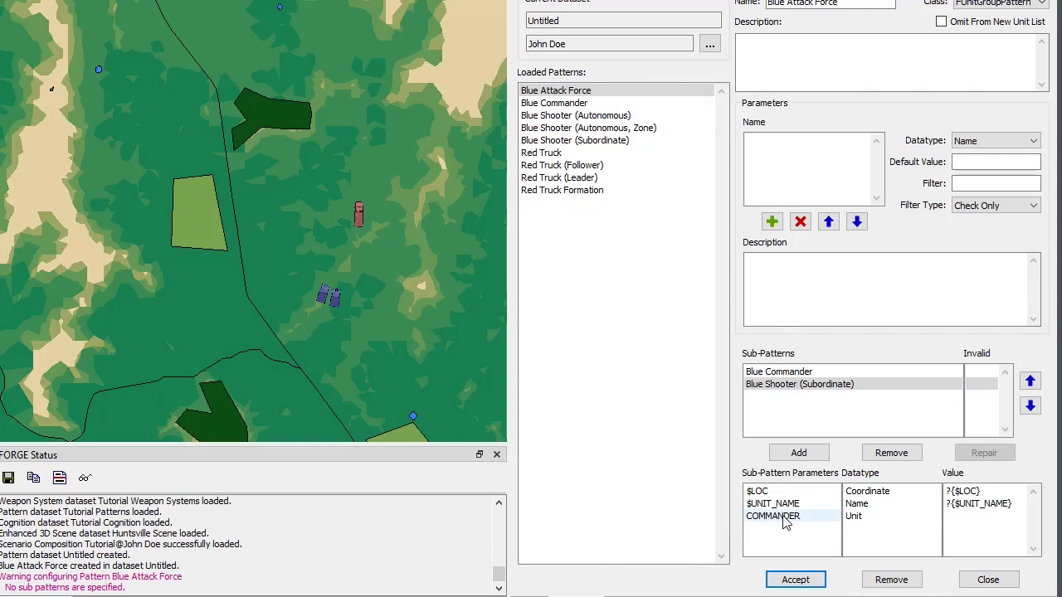
pyautogui.click(788, 584)
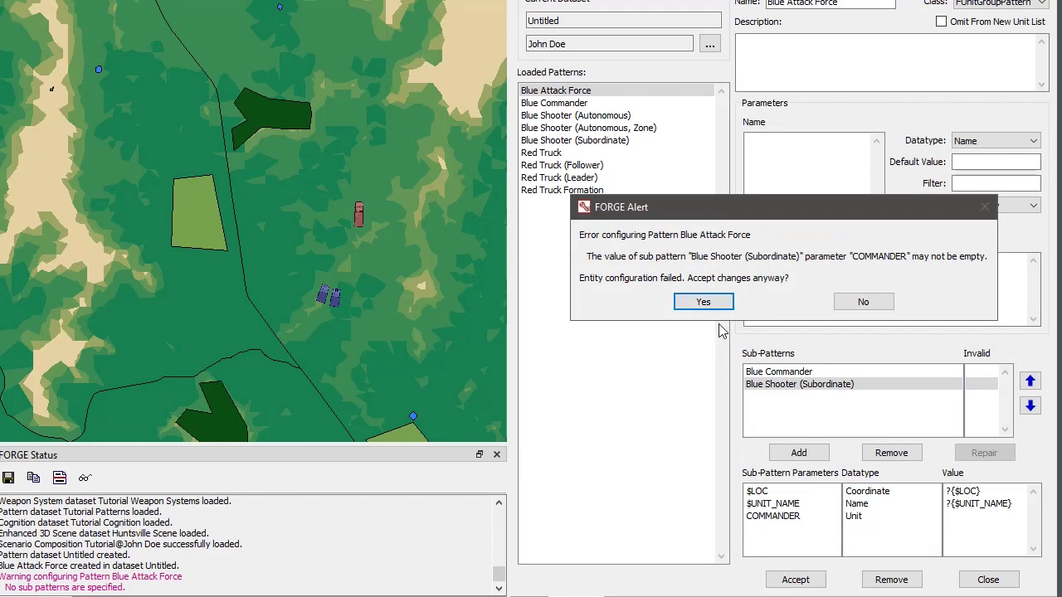
pyautogui.click(702, 303)
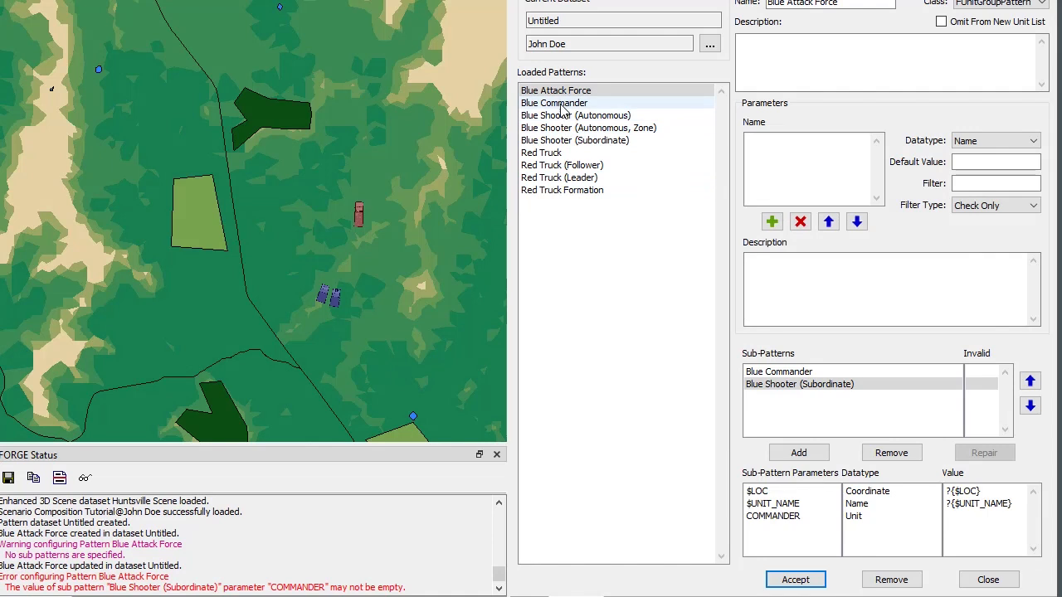
# Review the Blue Shooter (Subordinate) pattern definition and the parameters of both sub-patterns in Blue Attack Force.
pyautogui.click(566, 142)
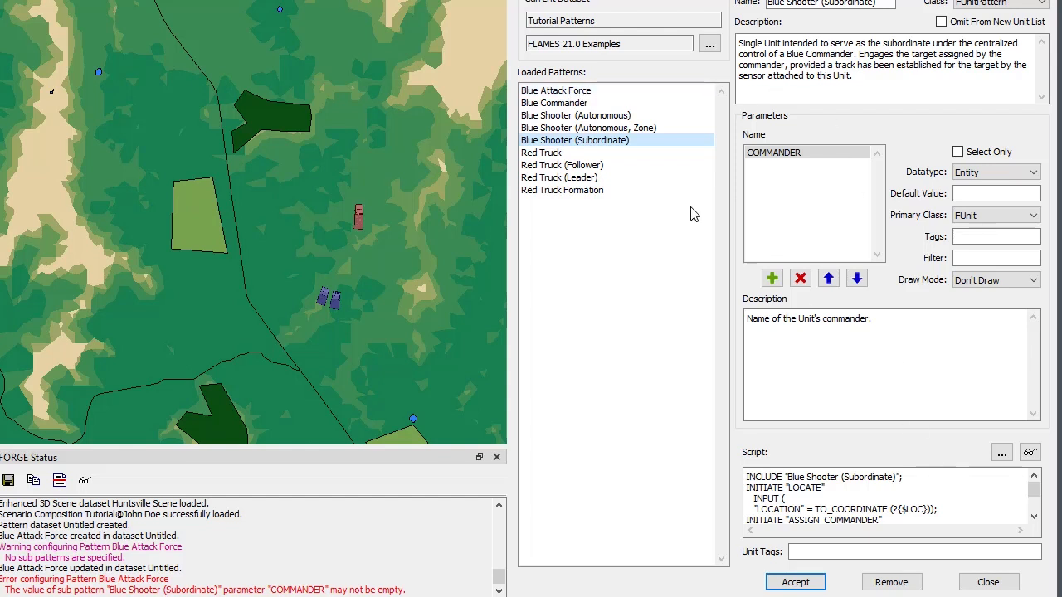
pyautogui.click(577, 91)
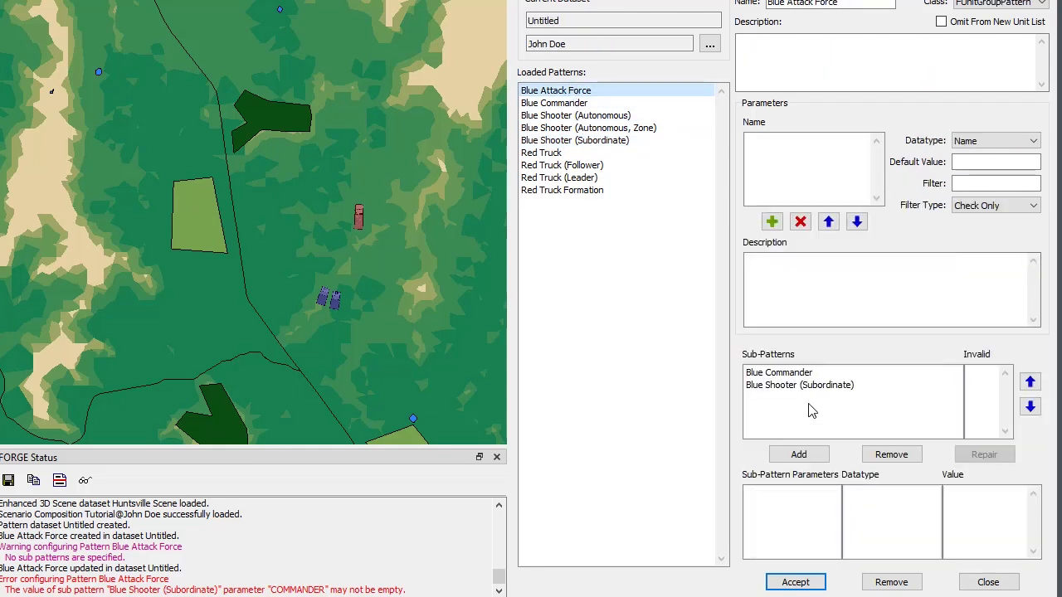
pyautogui.click(785, 374)
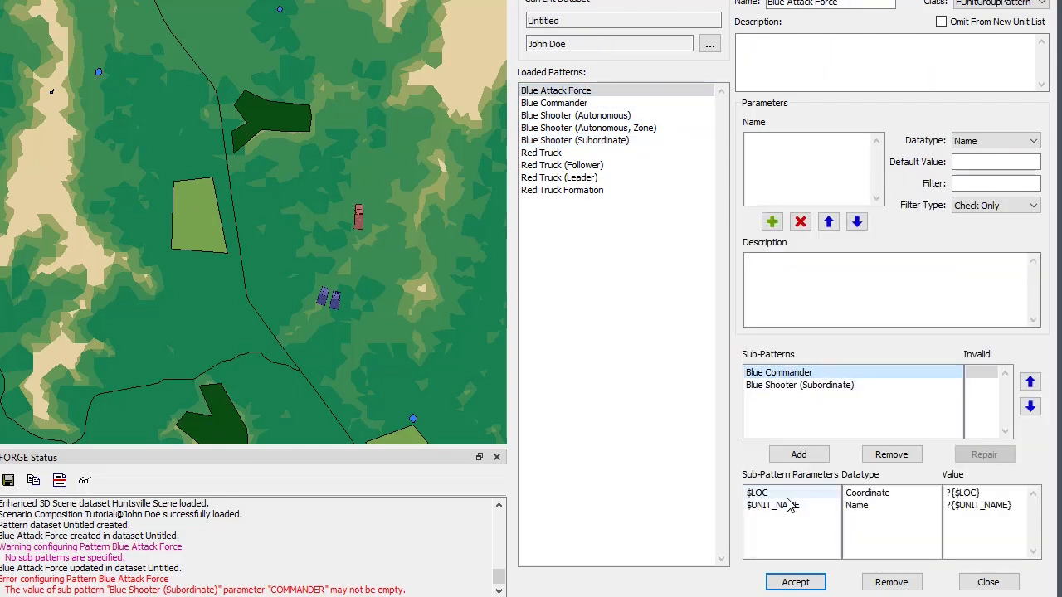
pyautogui.click(792, 389)
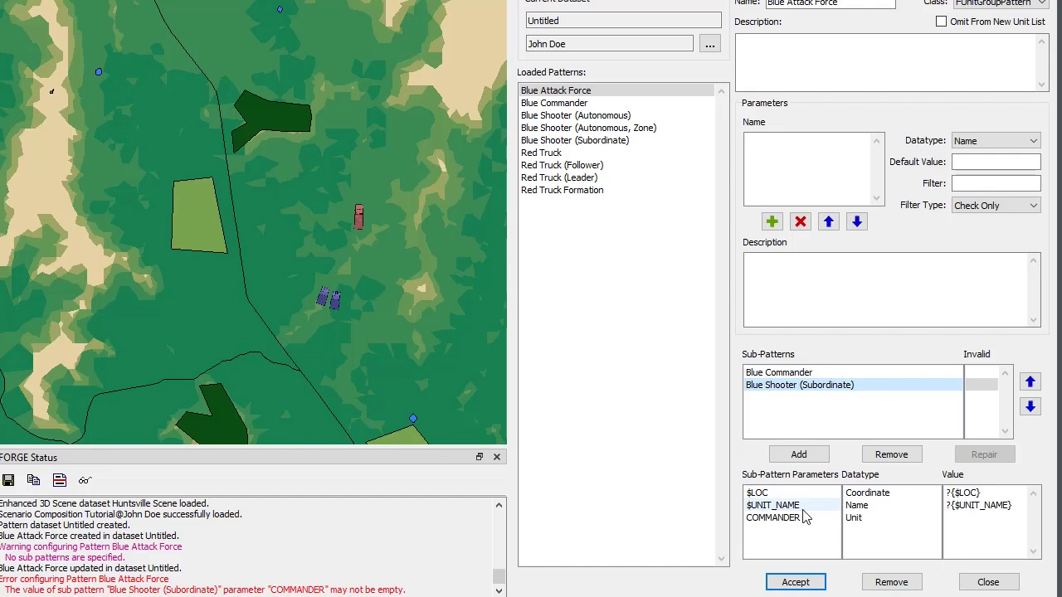
pyautogui.click(775, 520)
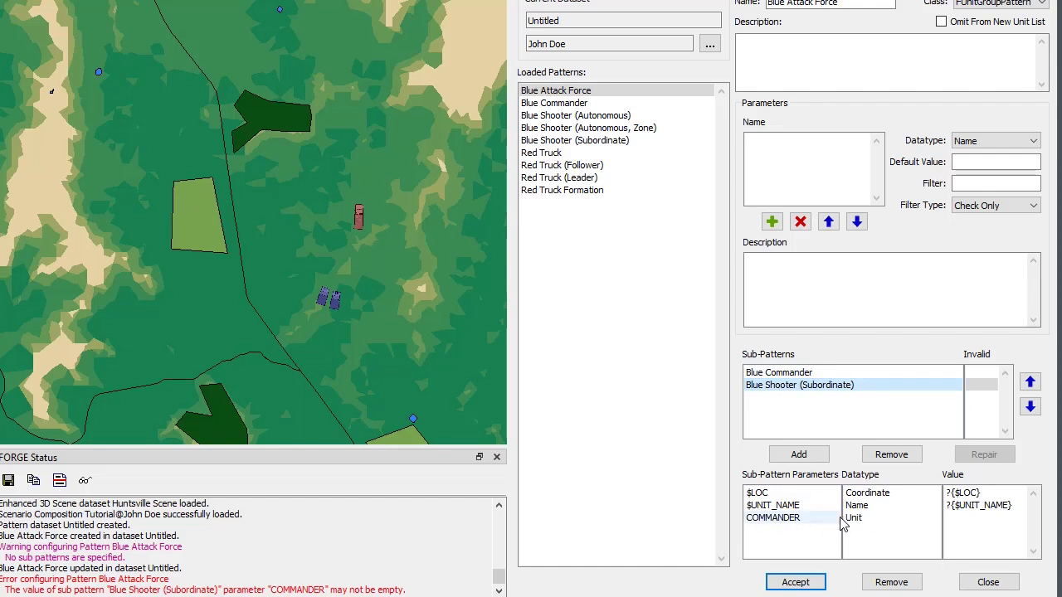
pyautogui.click(809, 373)
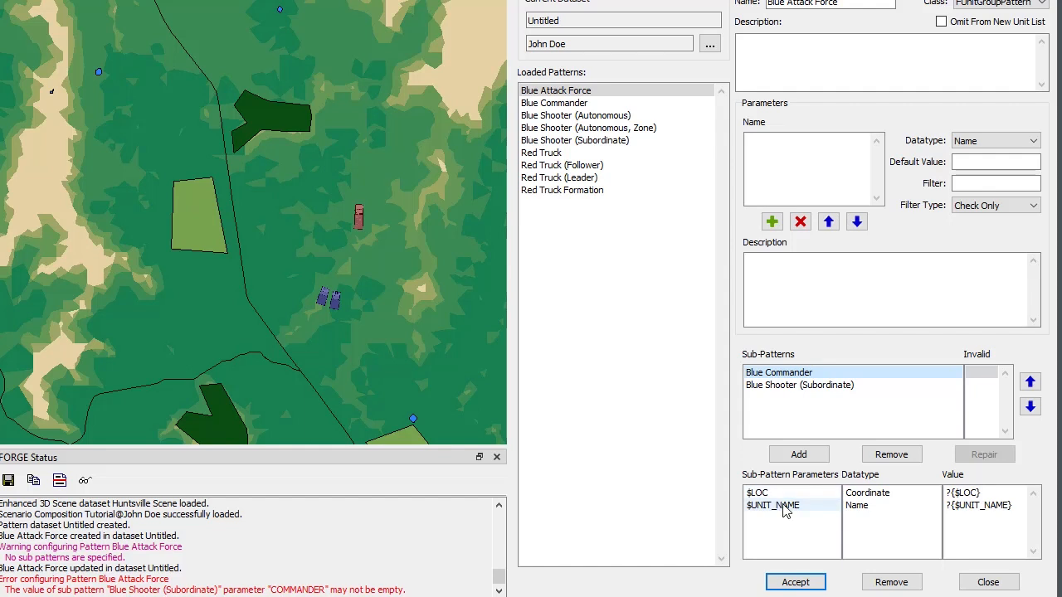
# Check which patterns are available for creating a new unit on the map, and cancel without creating one.
pyautogui.rightClick(312, 243)
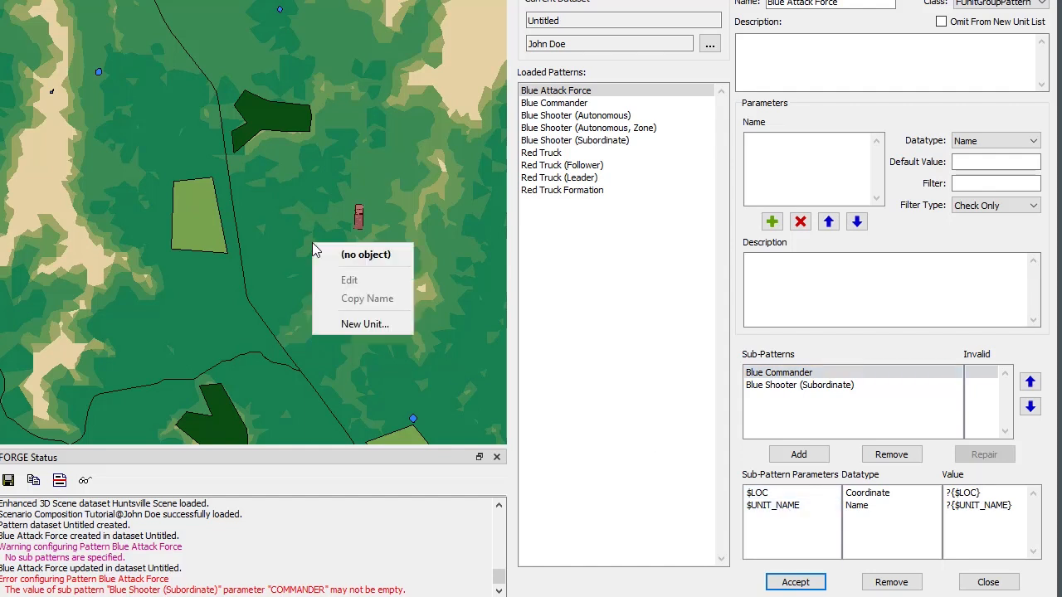
pyautogui.click(341, 324)
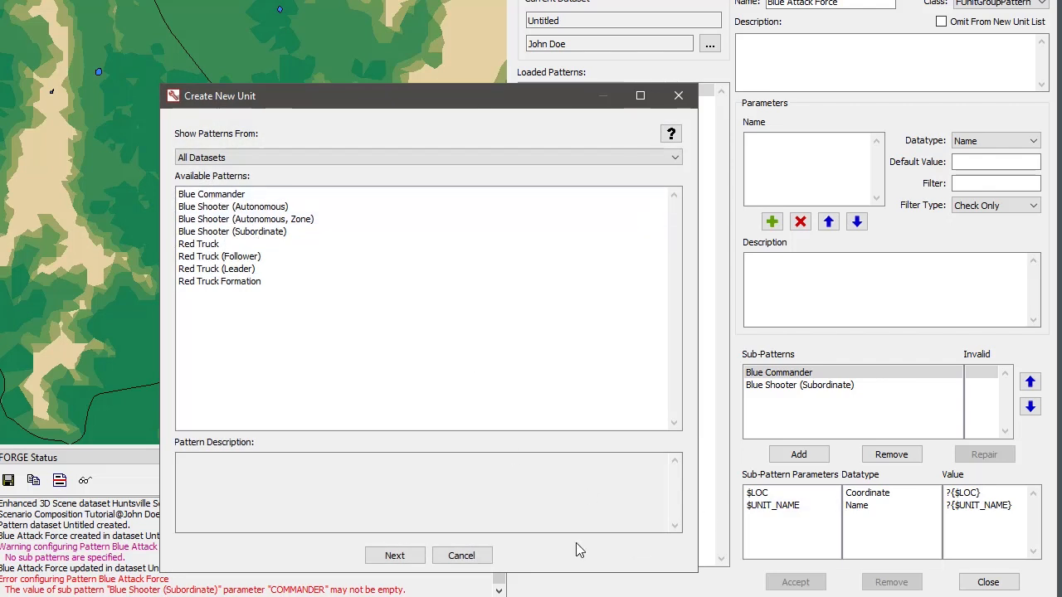
pyautogui.click(485, 559)
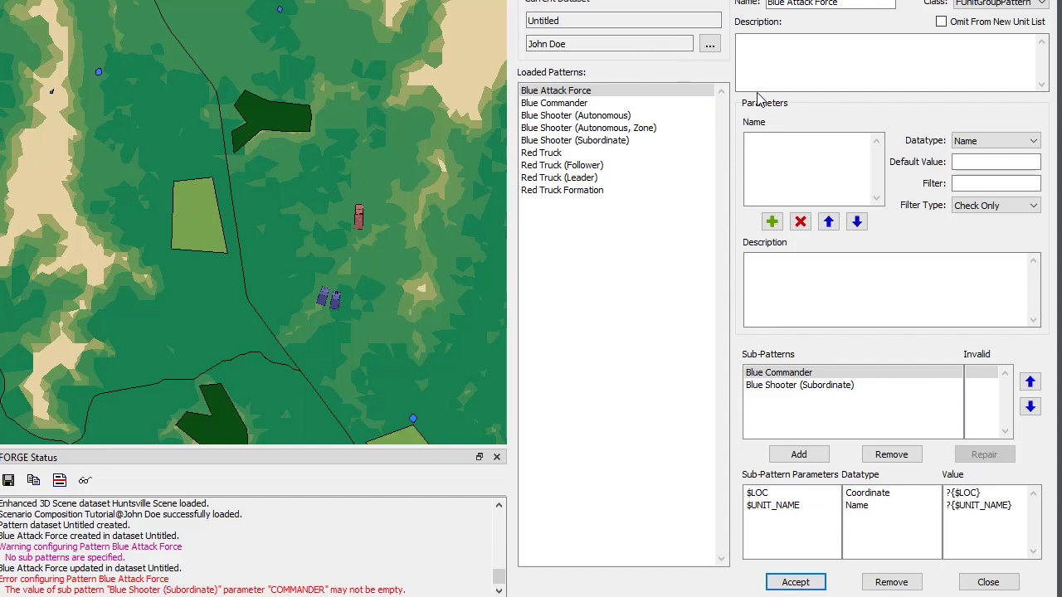
# Try to accept Blue Attack Force with the COMMANDER parameter of Blue Shooter (Subordinate) empty, and decline to keep the invalid configuration.
pyautogui.click(813, 387)
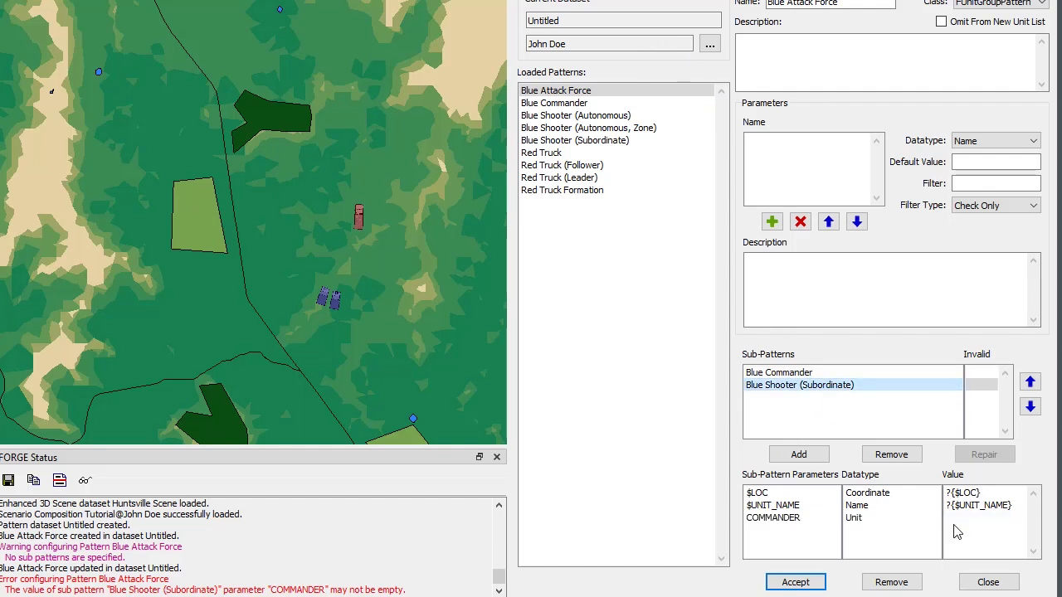
pyautogui.click(792, 582)
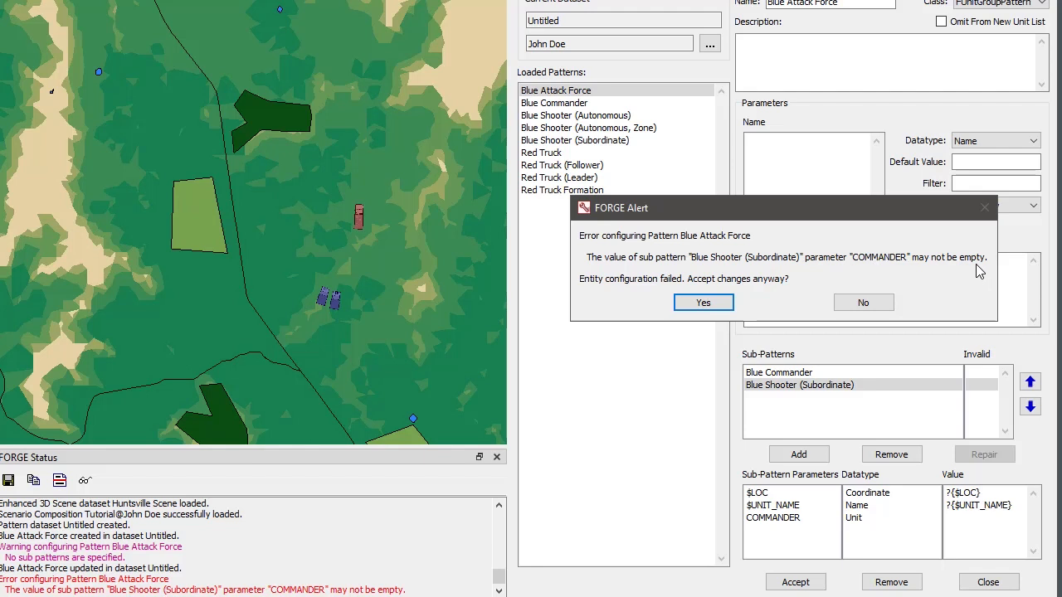
pyautogui.click(836, 303)
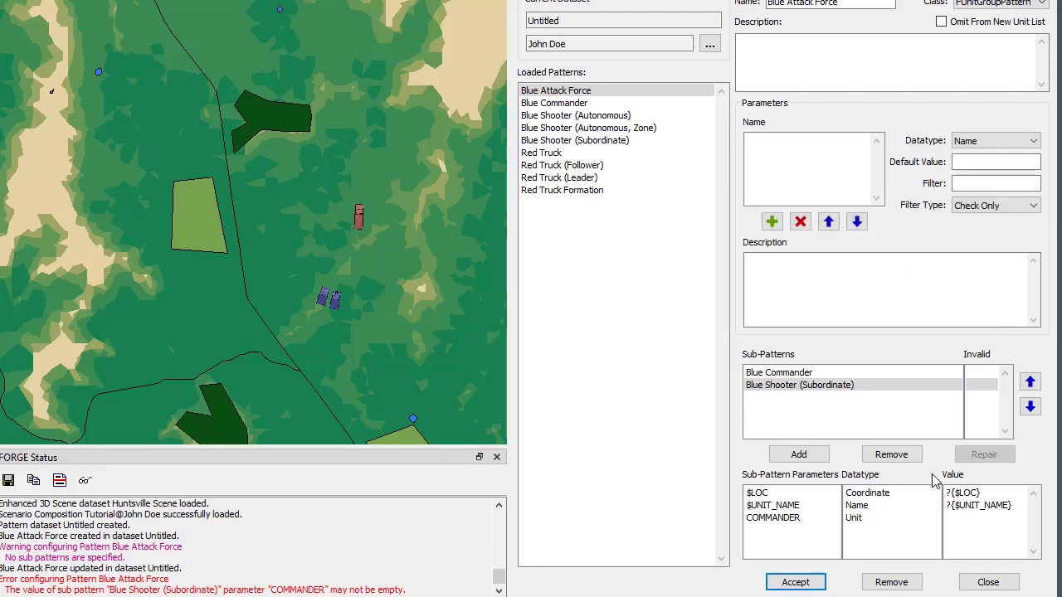
# Set the COMMANDER parameter of Blue Shooter (Subordinate) to the commander's name and accept the pattern.
pyautogui.click(975, 505)
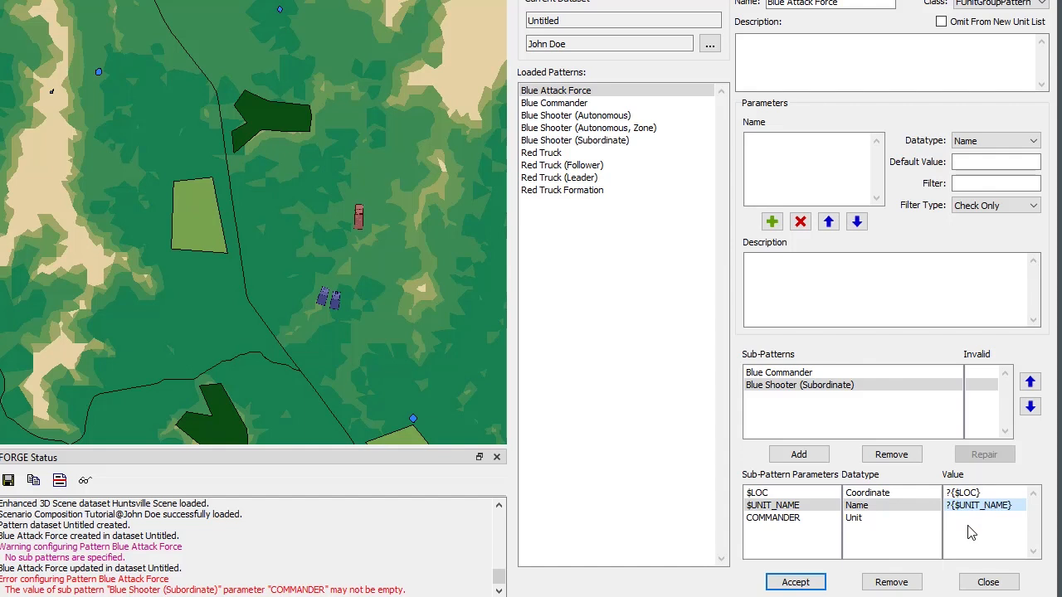
pyautogui.click(956, 521)
pyautogui.click(954, 522)
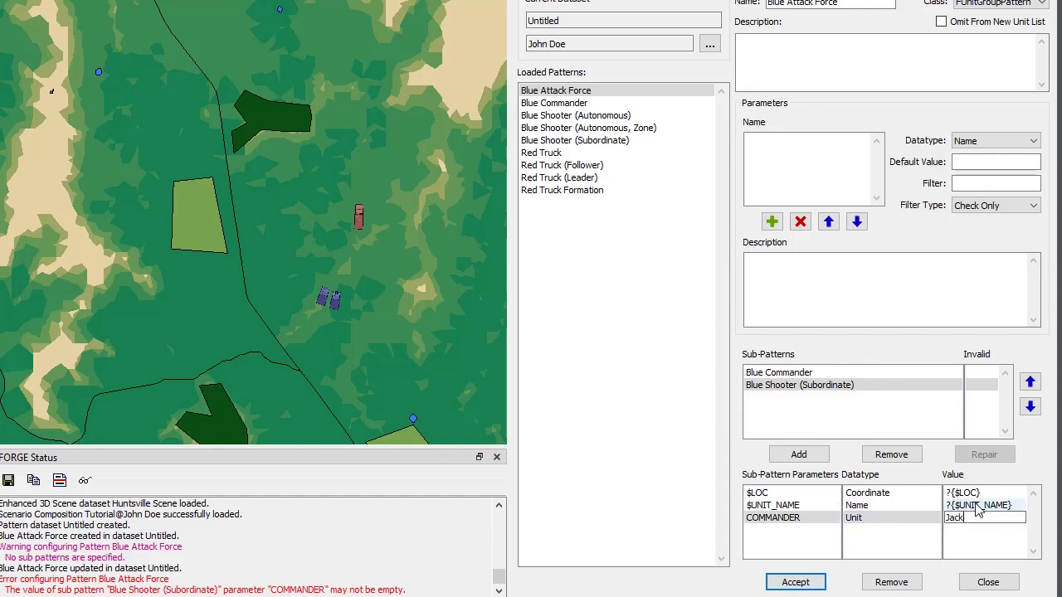
pyautogui.click(811, 584)
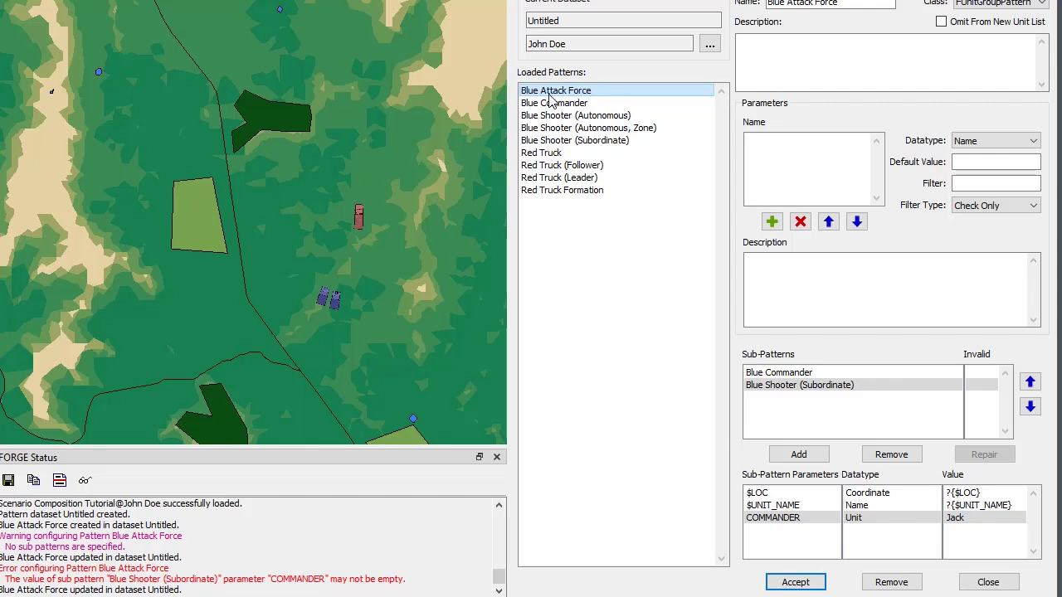
# Start a new unit from the Blue Attack Force pattern with the trial name fff, and cancel its creation.
pyautogui.rightClick(180, 161)
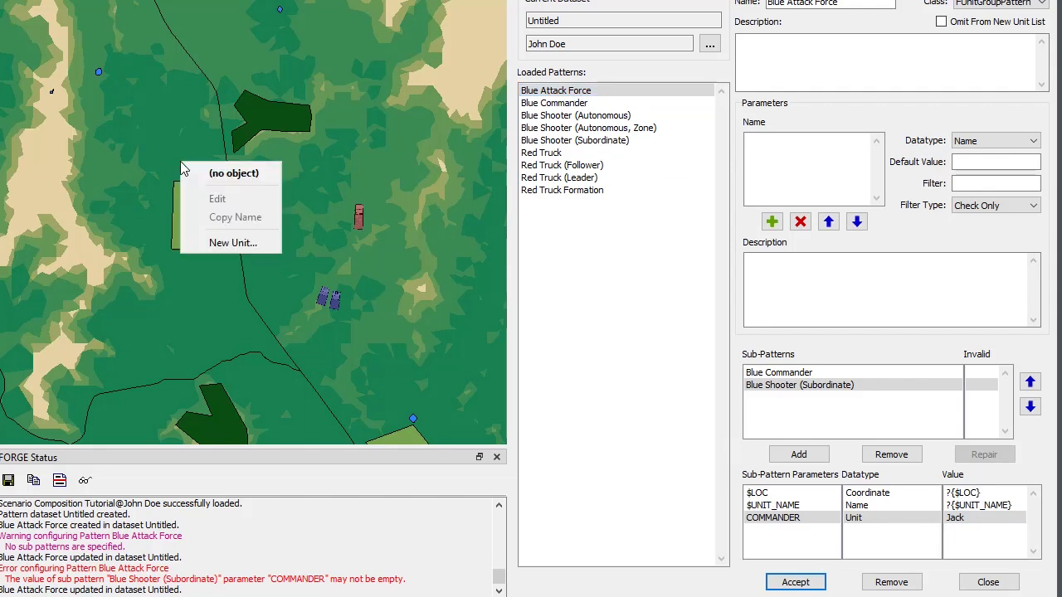
pyautogui.click(205, 241)
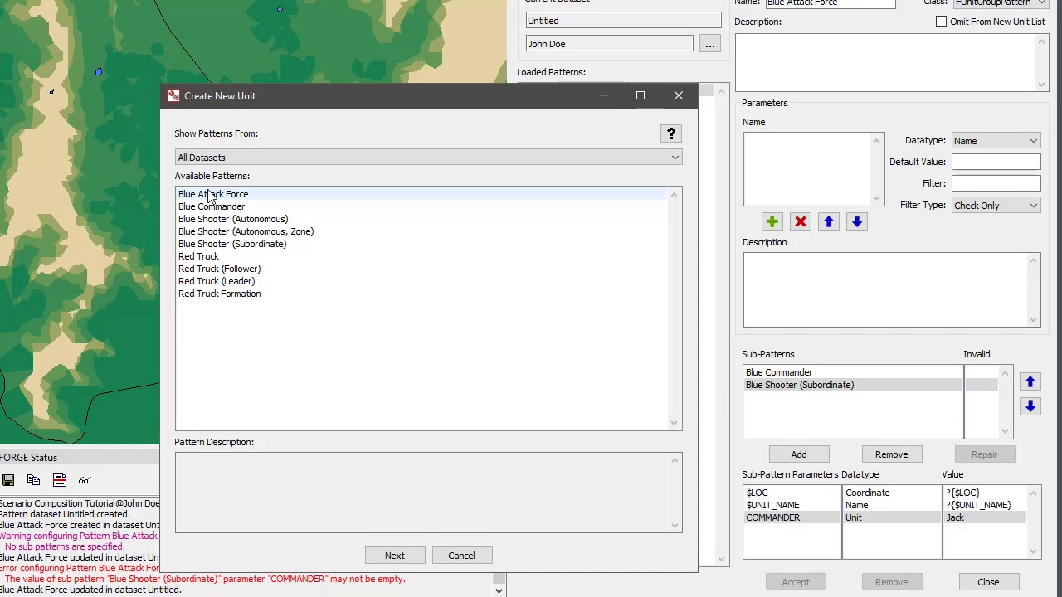
pyautogui.doubleClick(209, 199)
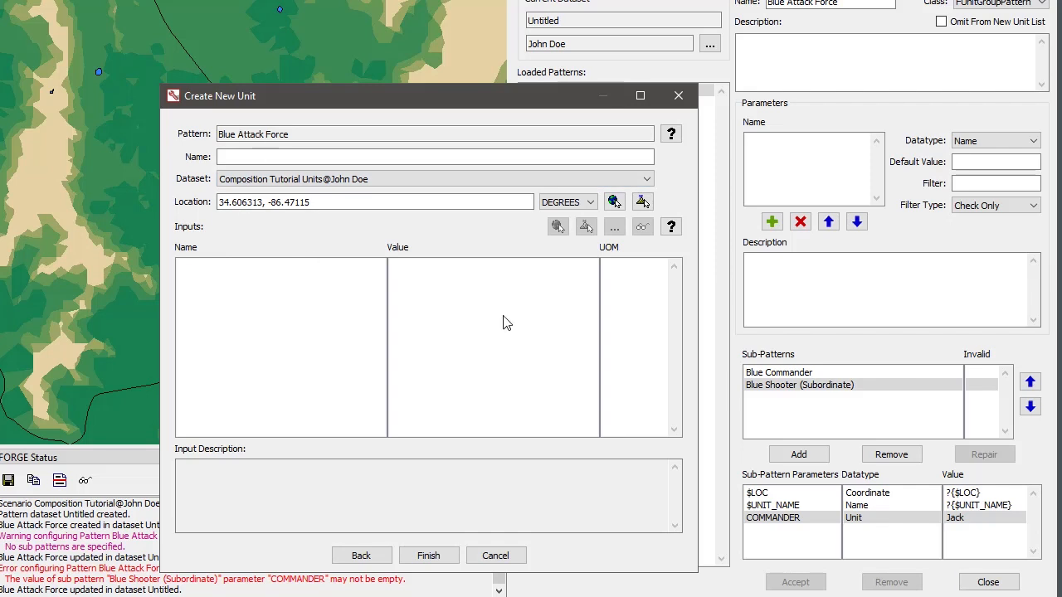
pyautogui.click(986, 522)
pyautogui.click(272, 156)
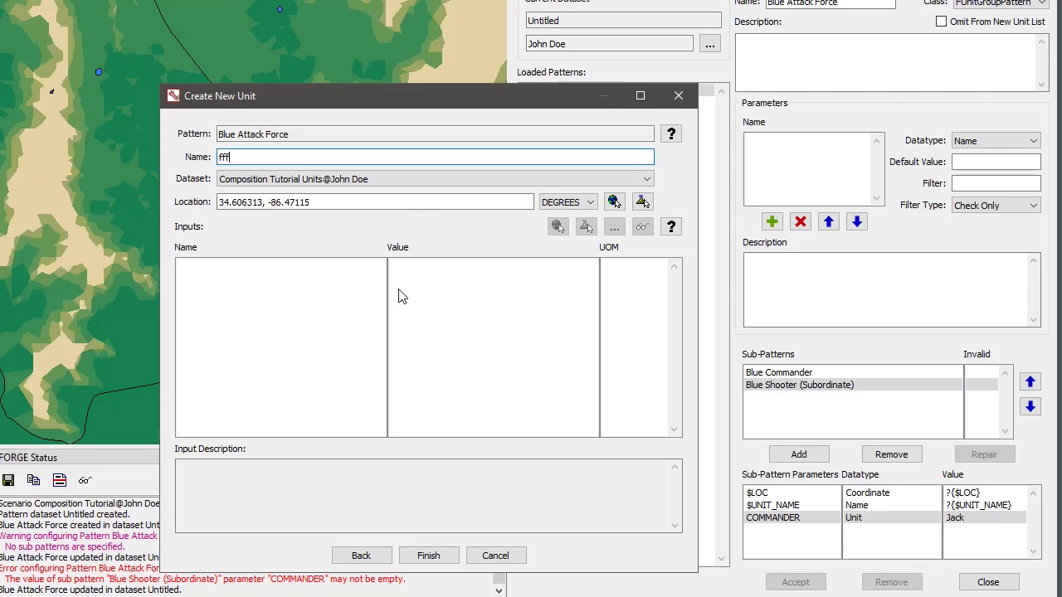
pyautogui.doubleClick(236, 157)
pyautogui.click(502, 560)
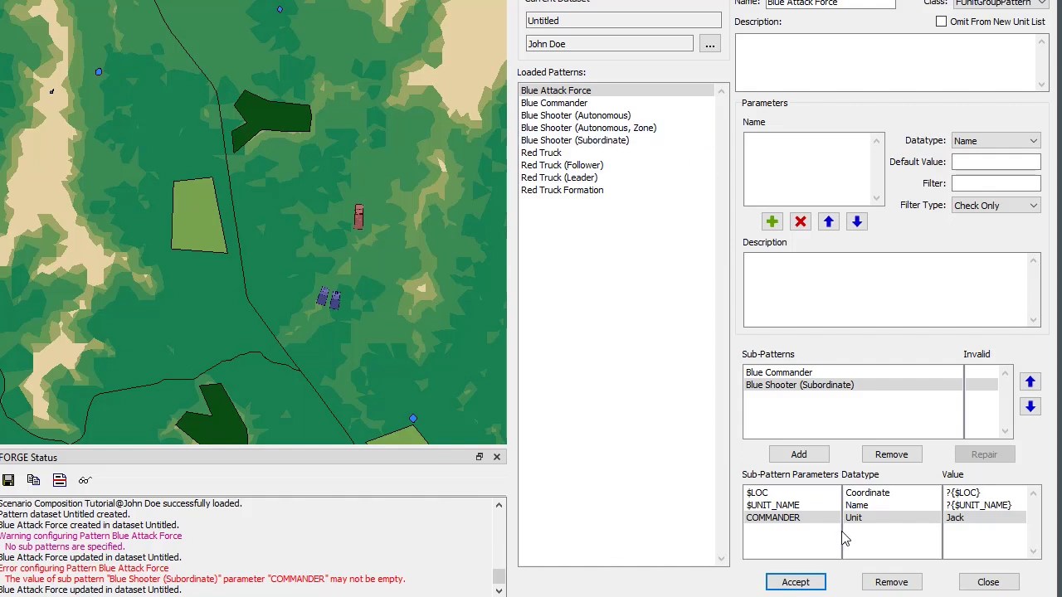
# Review the $LOC and $UNIT_NAME parameters of the Blue Shooter (Subordinate) and Blue Commander sub-patterns.
pyautogui.click(779, 495)
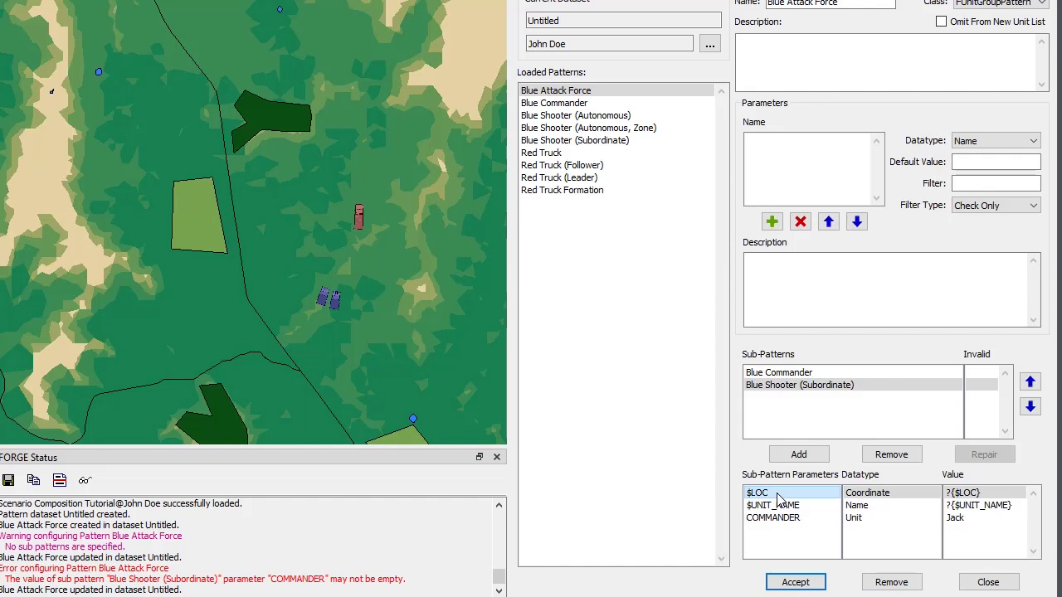
pyautogui.click(859, 505)
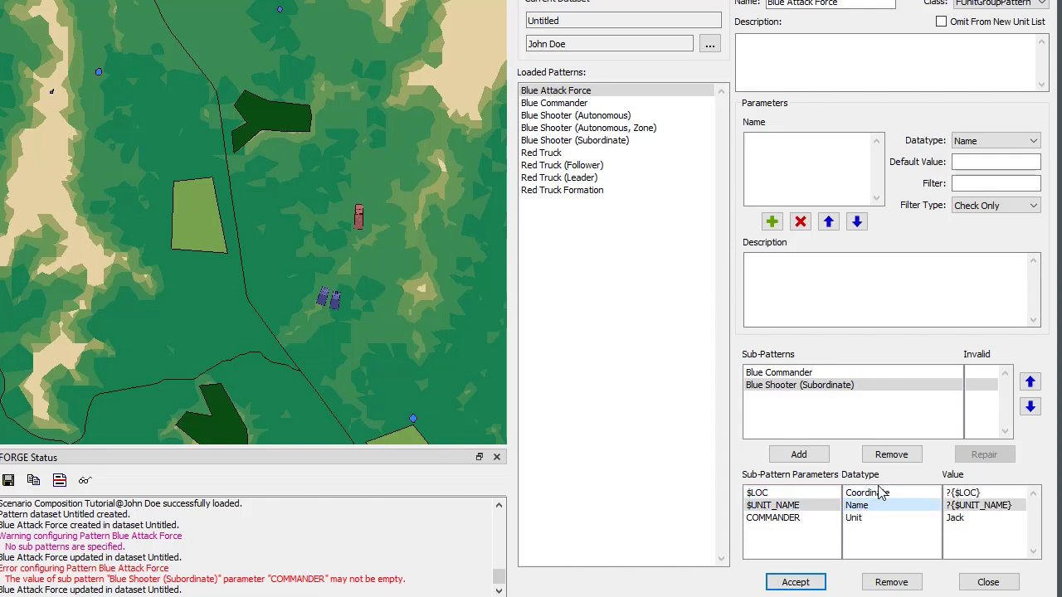
pyautogui.click(827, 375)
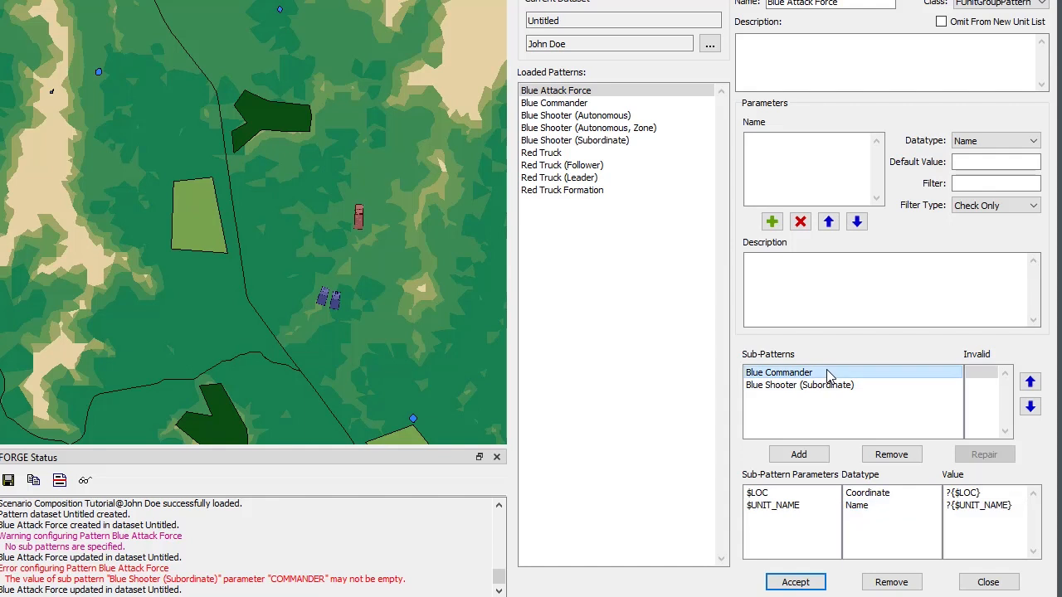
pyautogui.click(902, 495)
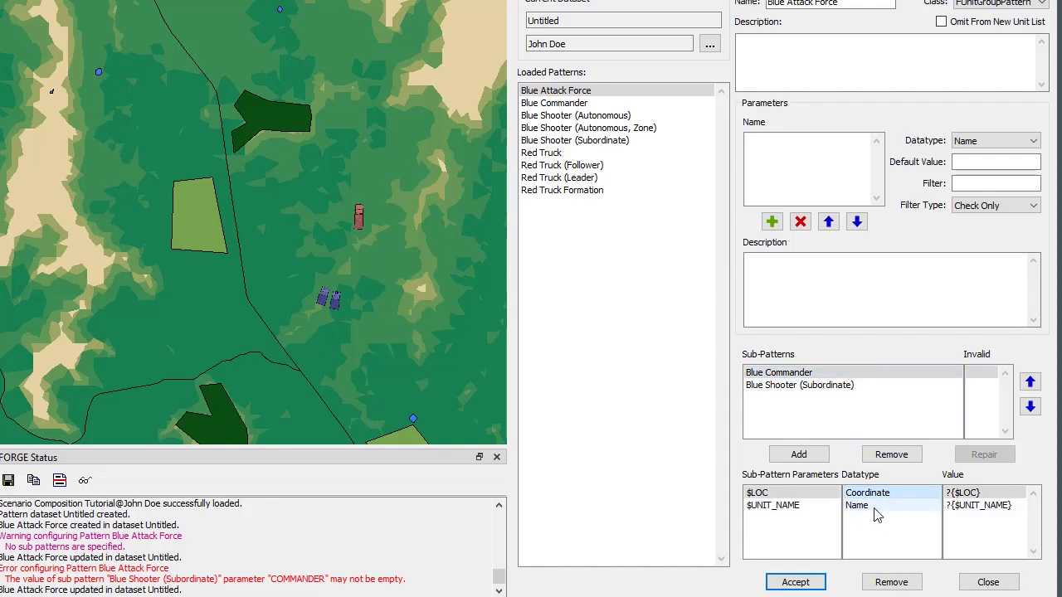
pyautogui.click(876, 509)
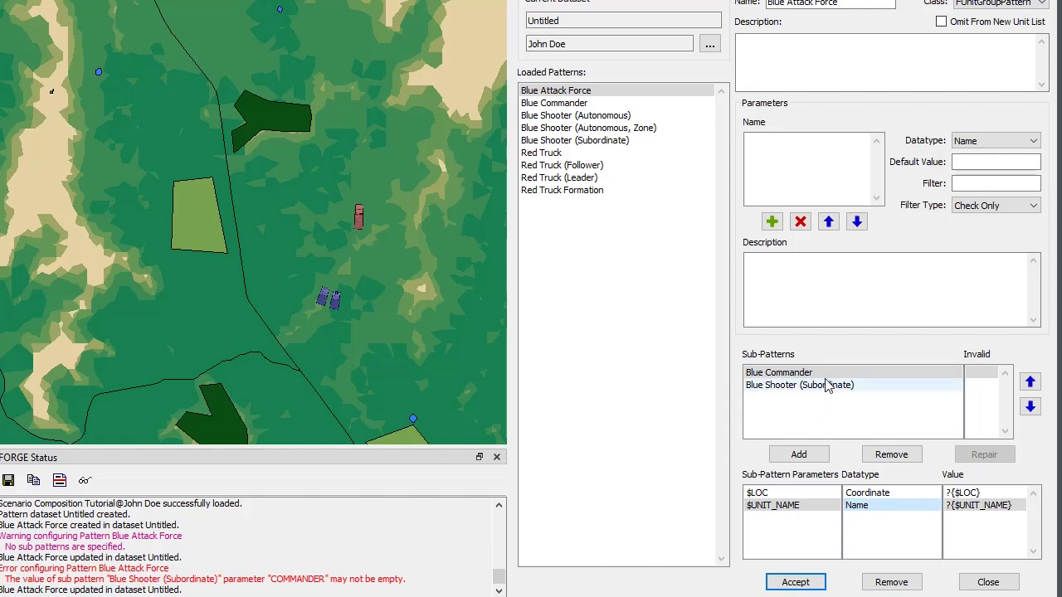
pyautogui.click(790, 375)
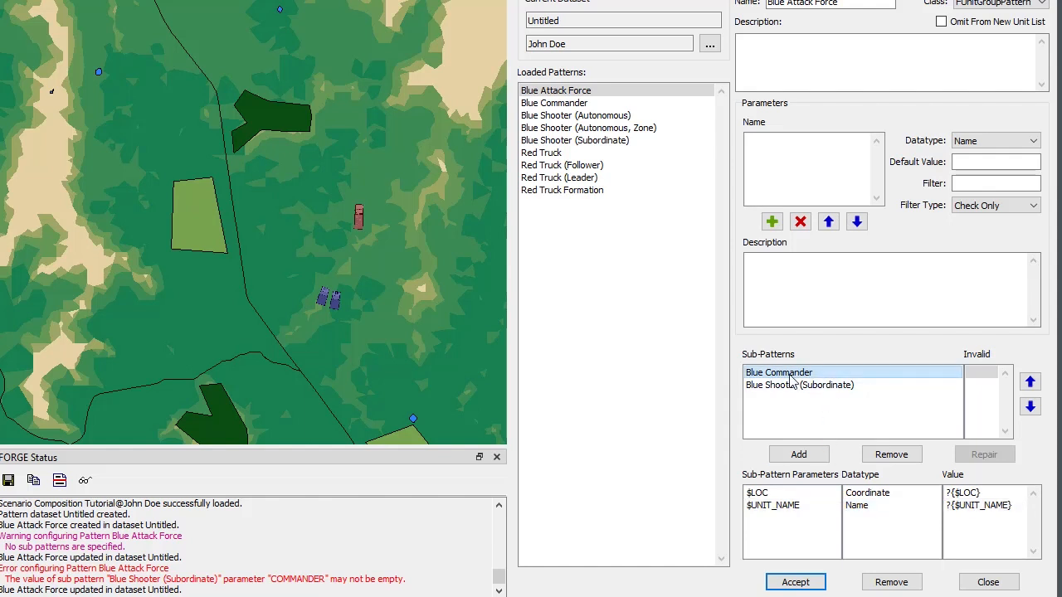
pyautogui.click(877, 494)
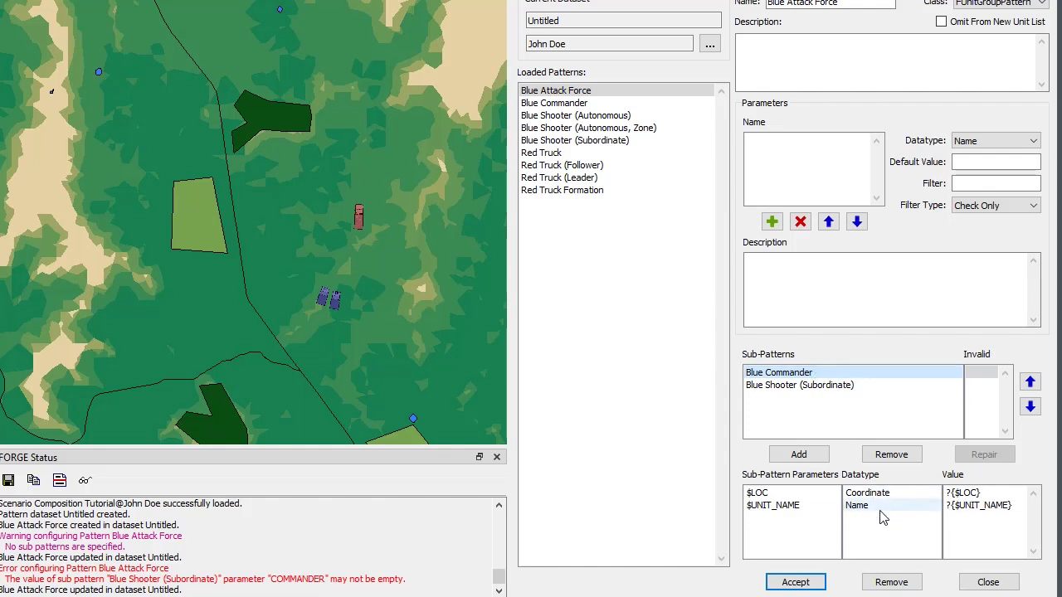
# Set the $LOC parameter of the Blue Shooter (Subordinate) sub-pattern to ?{$LOC(50, 50)}.
pyautogui.click(791, 390)
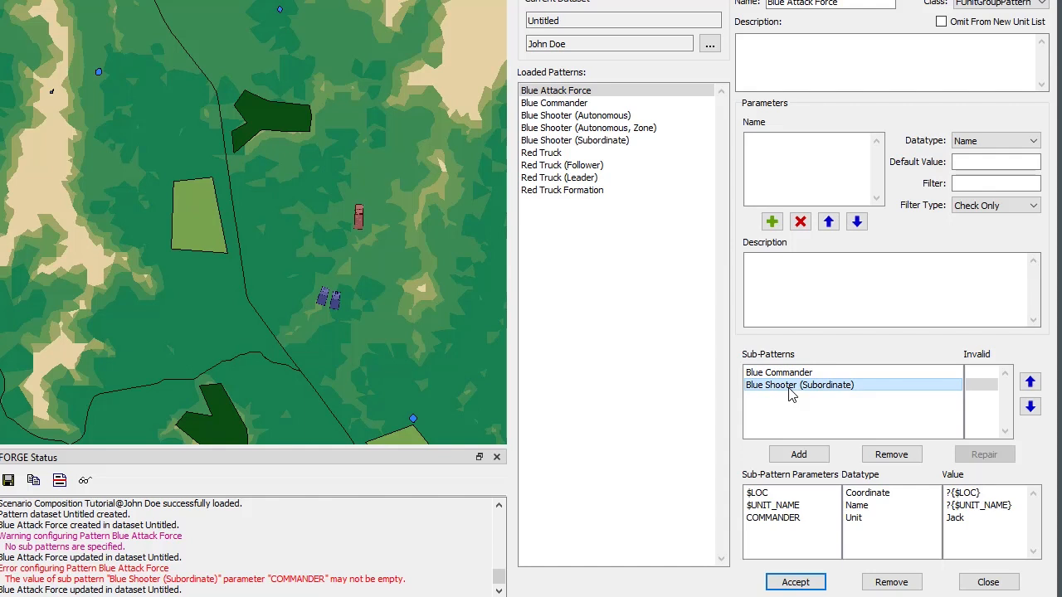
pyautogui.click(980, 494)
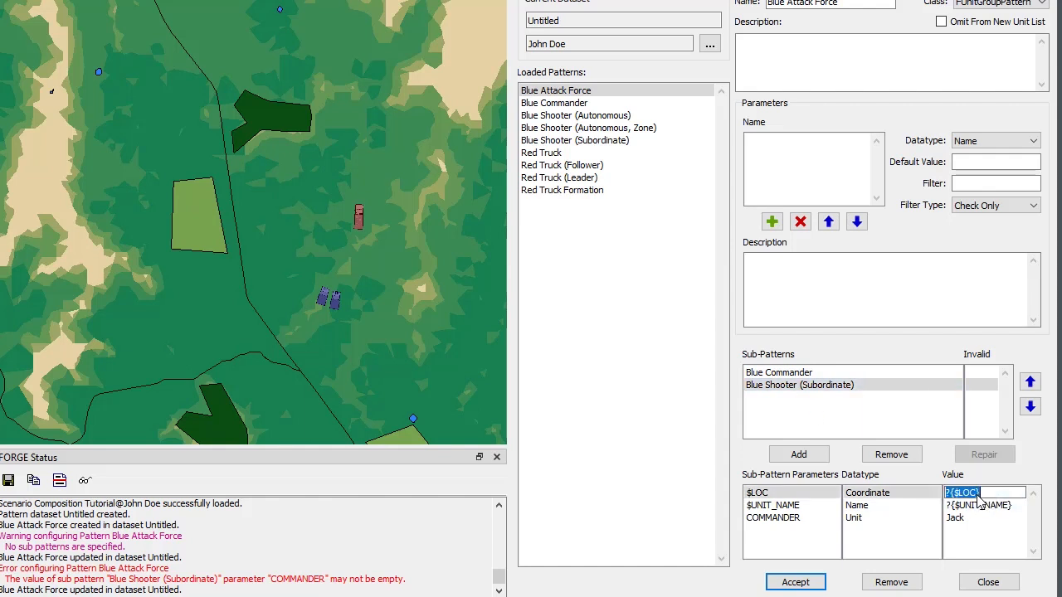
pyautogui.click(978, 494)
pyautogui.write('(50, 50')
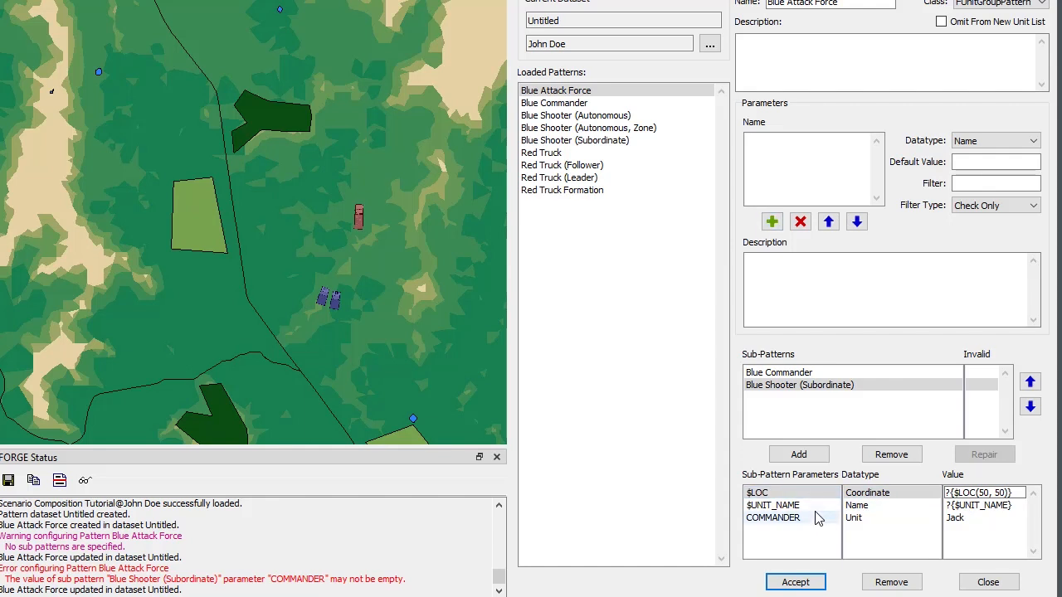
# Set the $UNIT_NAME parameter of Blue Shooter (Subordinate) to ?{$UNIT_NAME} Shooter and accept the Blue Attack Force pattern.
pyautogui.click(966, 505)
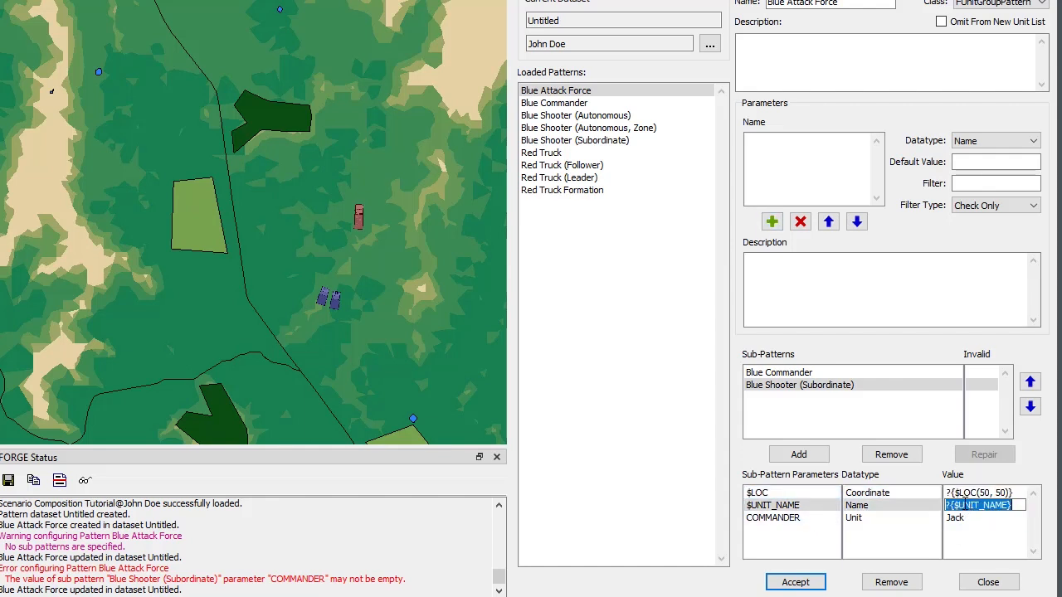
pyautogui.click(1018, 503)
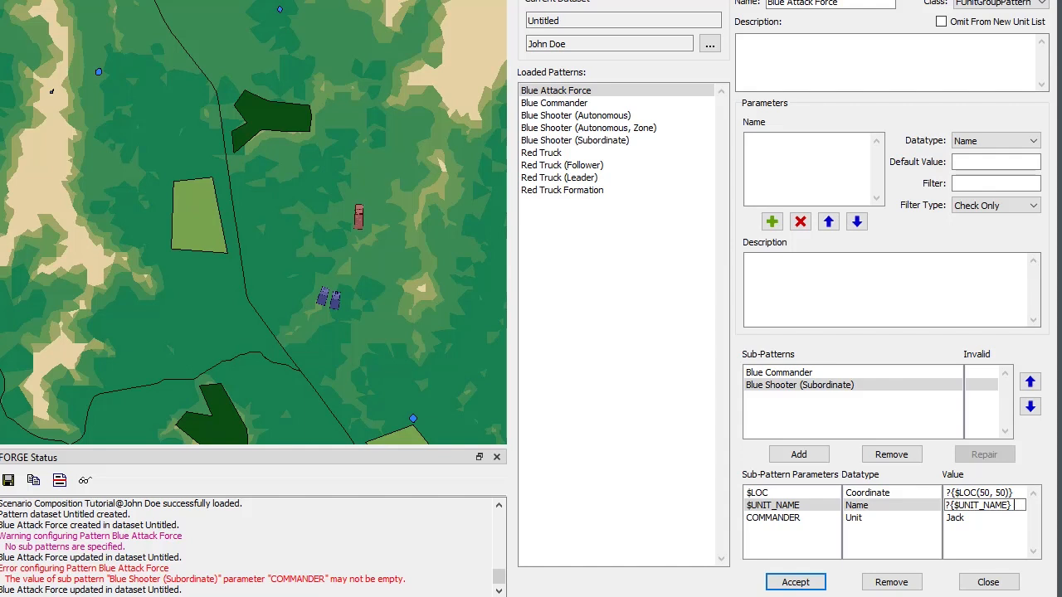
pyautogui.write('Shooter')
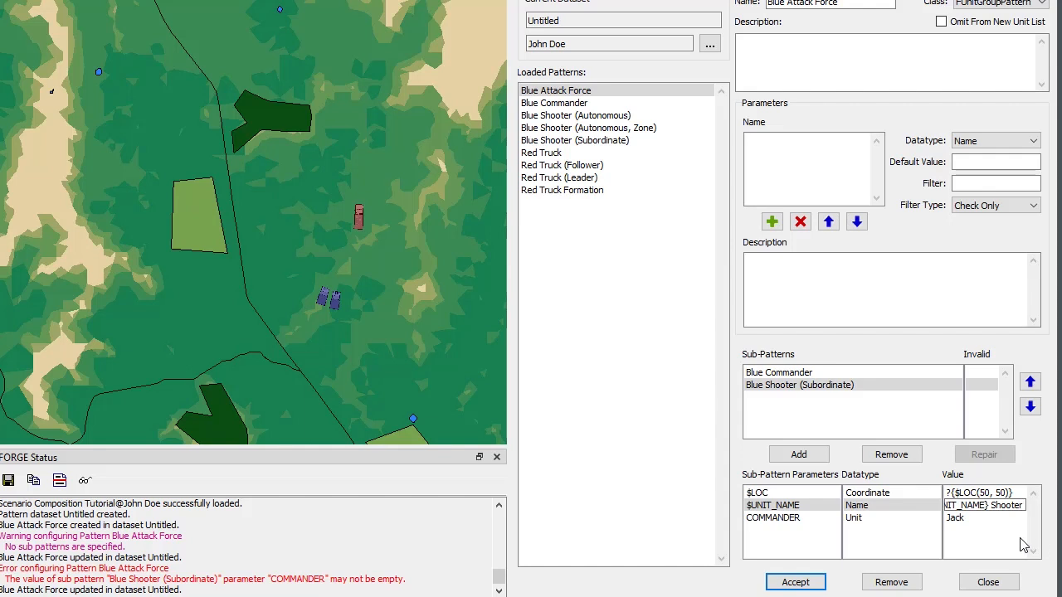
pyautogui.click(785, 583)
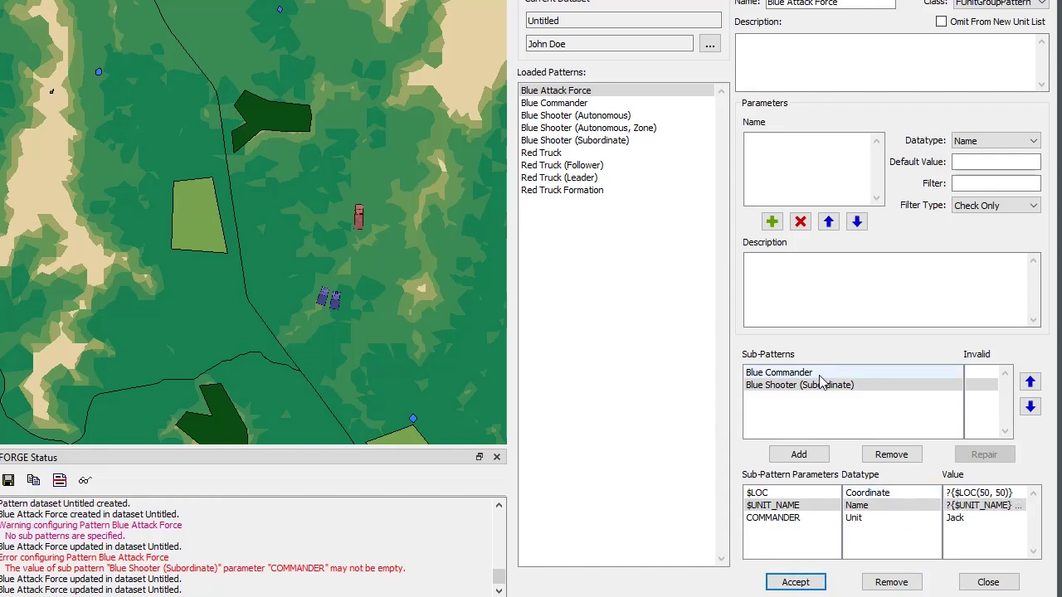
# Compare the $UNIT_NAME values of the Blue Commander and Blue Shooter (Subordinate) sub-patterns.
pyautogui.click(842, 373)
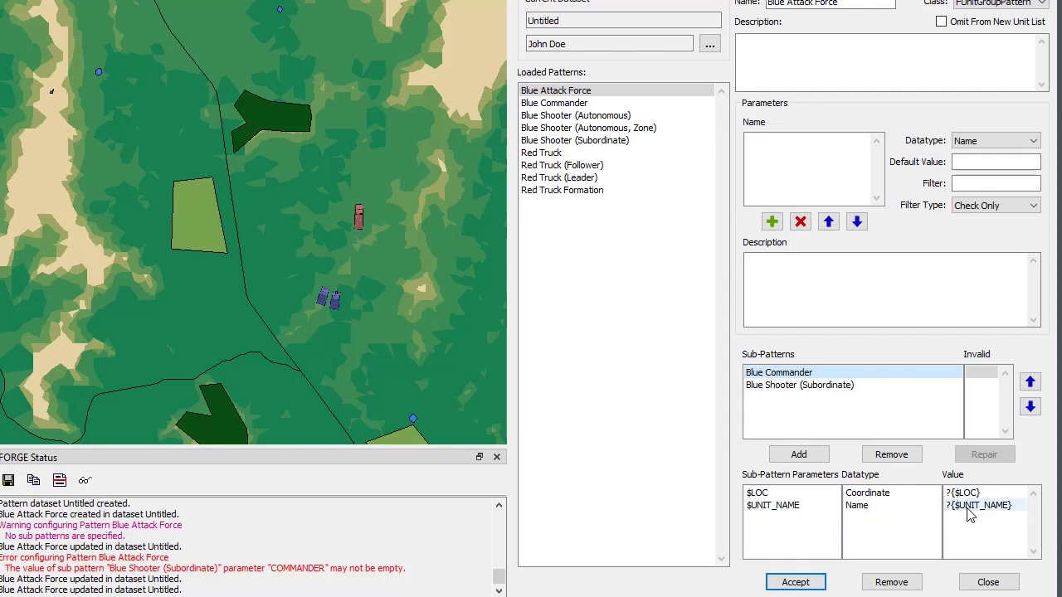
pyautogui.click(794, 386)
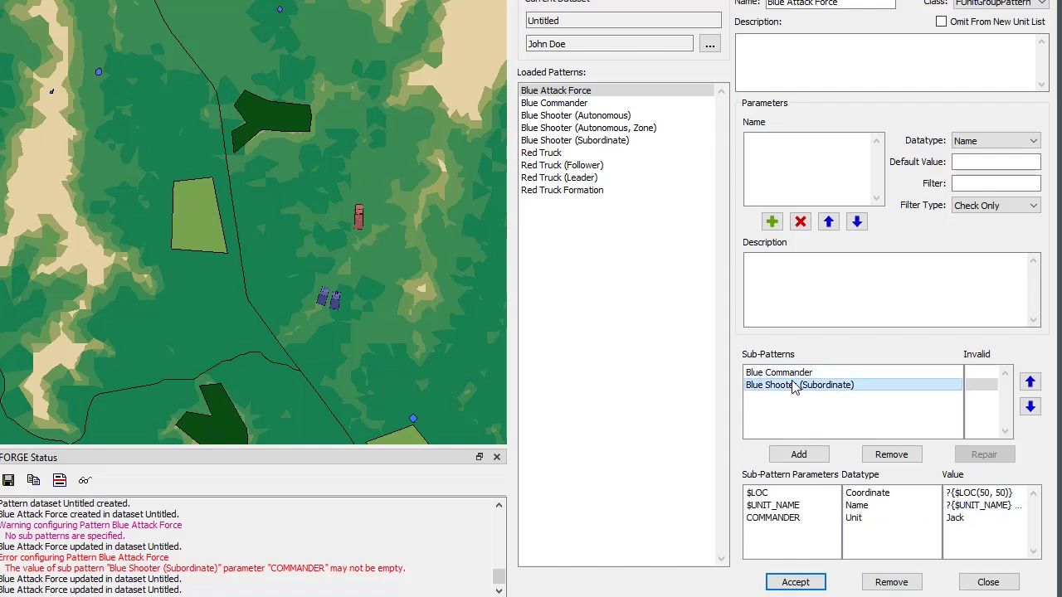
pyautogui.doubleClick(986, 506)
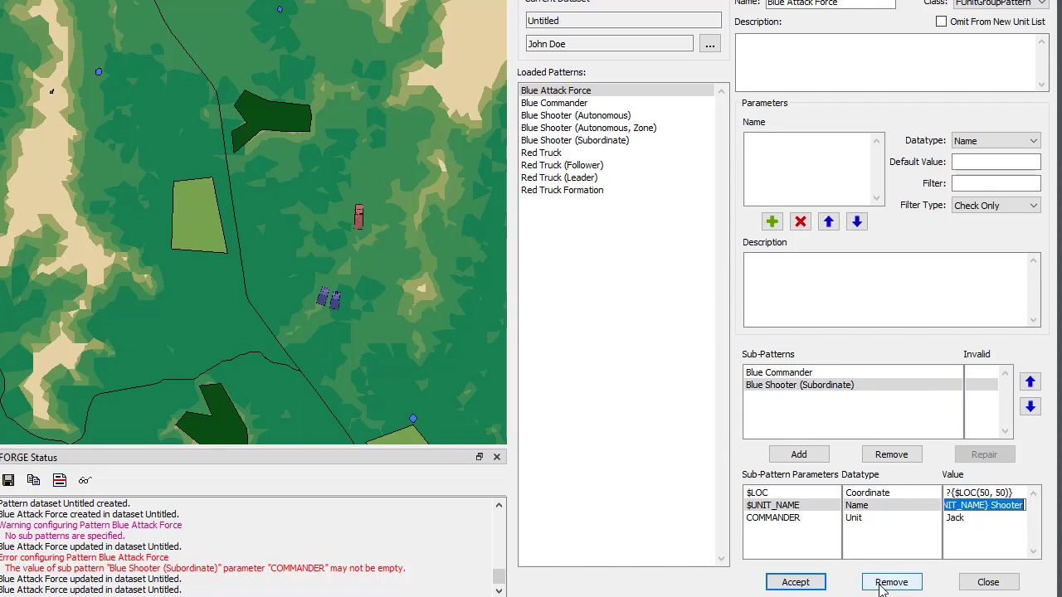
# Create a trial unit named Attack from the Blue Attack Force pattern, located on the map at about 34.564734, -86.461165.
pyautogui.rightClick(209, 304)
pyautogui.click(270, 386)
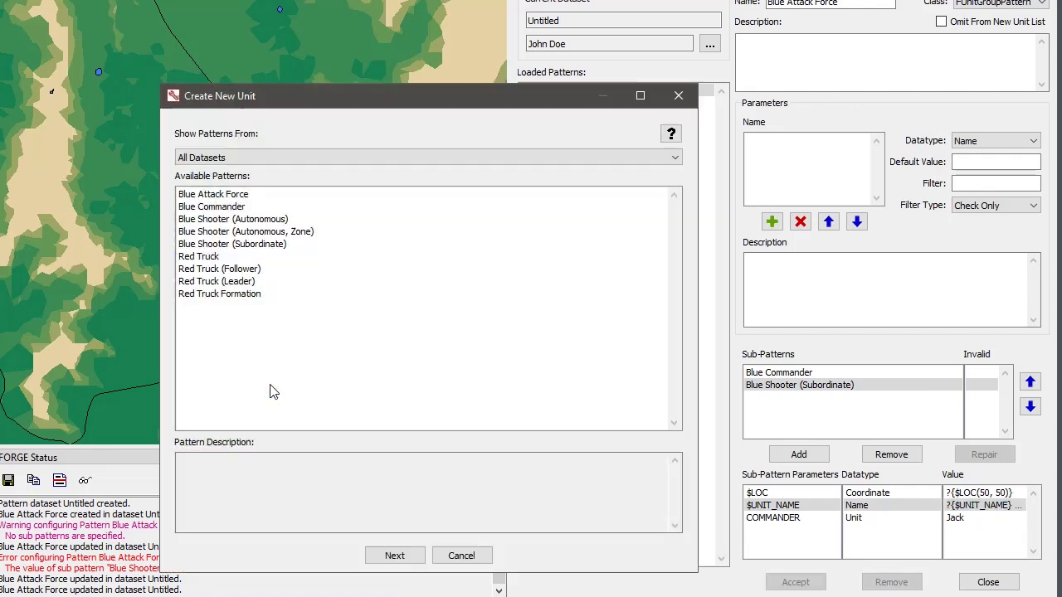
pyautogui.click(232, 196)
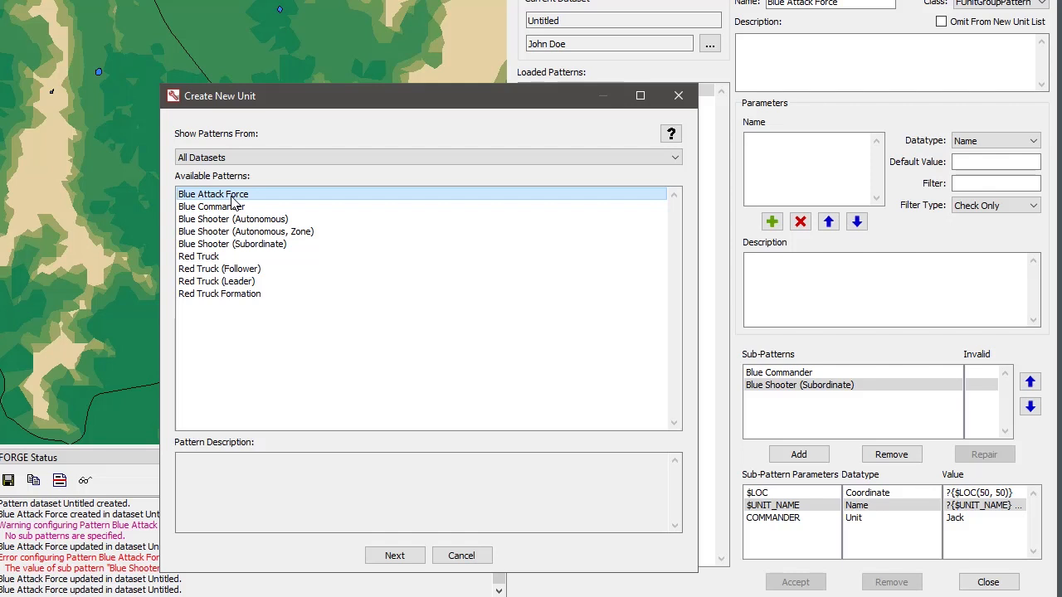
pyautogui.doubleClick(233, 197)
pyautogui.click(249, 156)
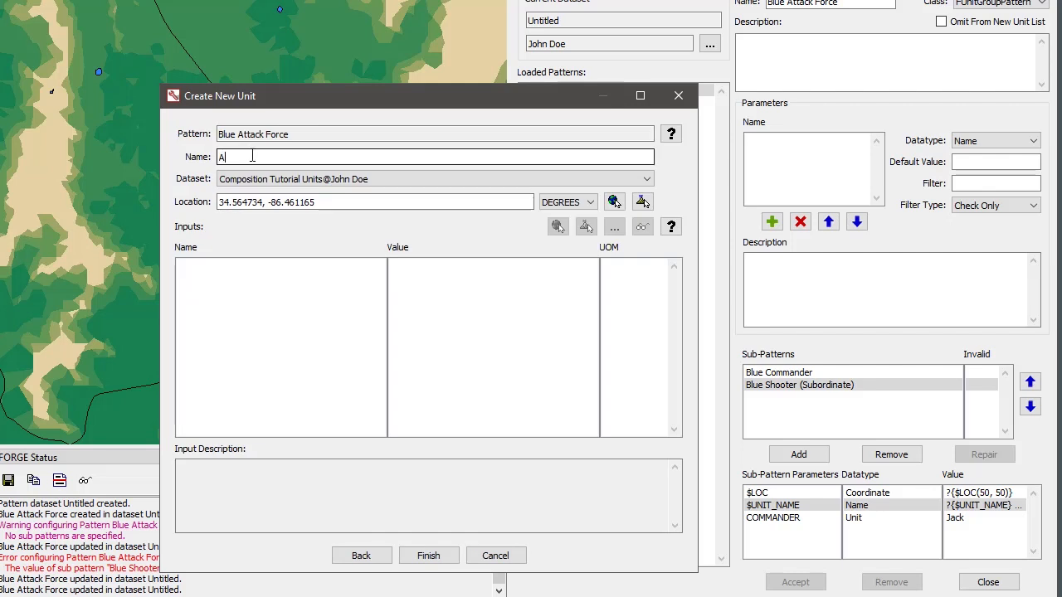
pyautogui.write('Attack')
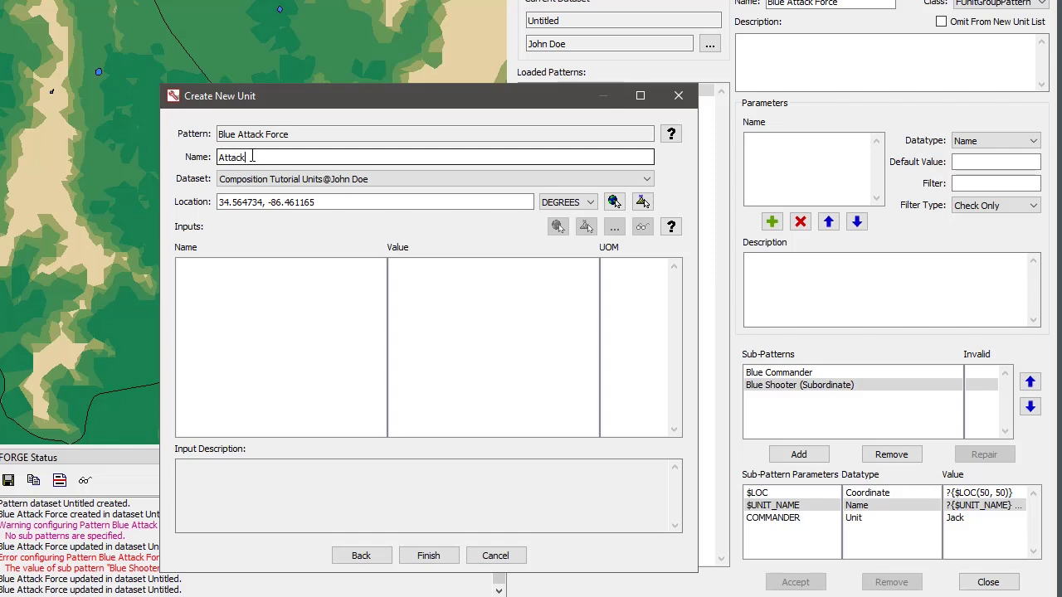
pyautogui.click(306, 202)
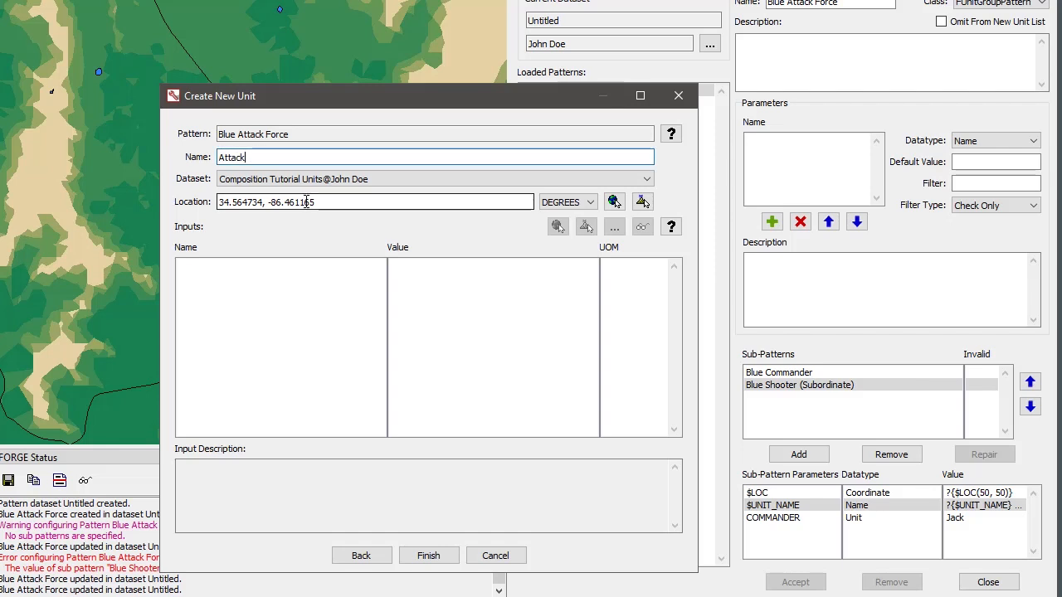
pyautogui.click(436, 559)
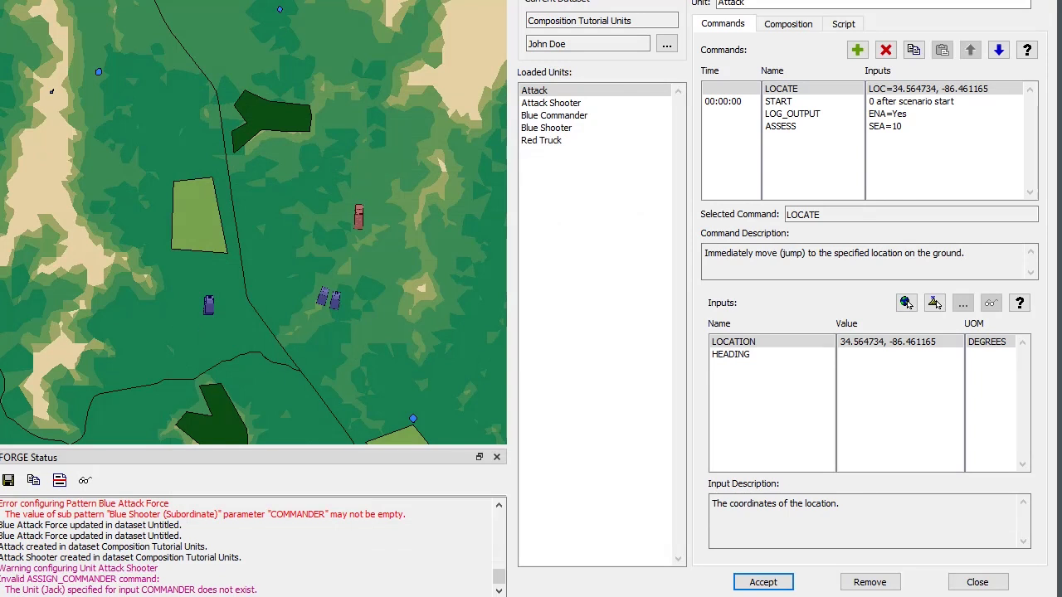
# Examine the Attack Shooter unit's commands and identify the two units of the trial group on the map.
pyautogui.click(563, 109)
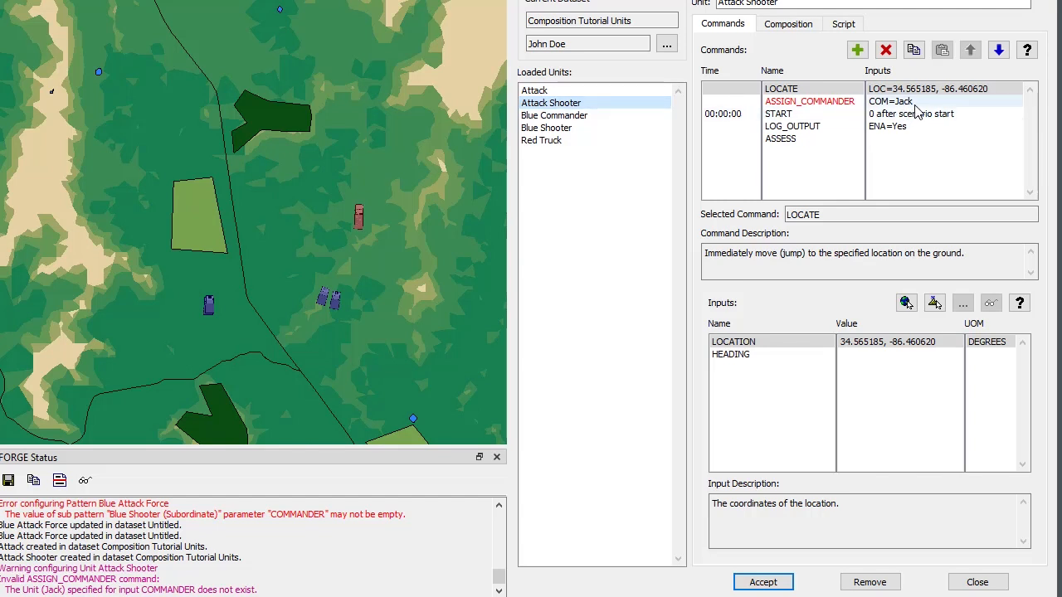
pyautogui.scroll(2, 212, 290)
pyautogui.scroll(3, 211, 289)
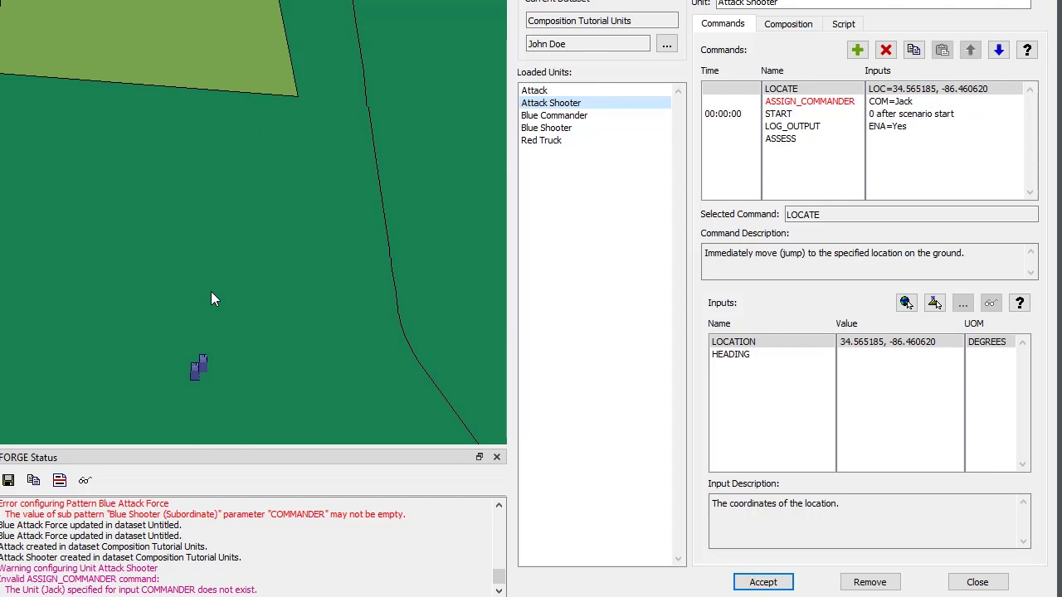
pyautogui.moveTo(208, 354); pyautogui.dragTo(214, 296)
pyautogui.scroll(2, 214, 304)
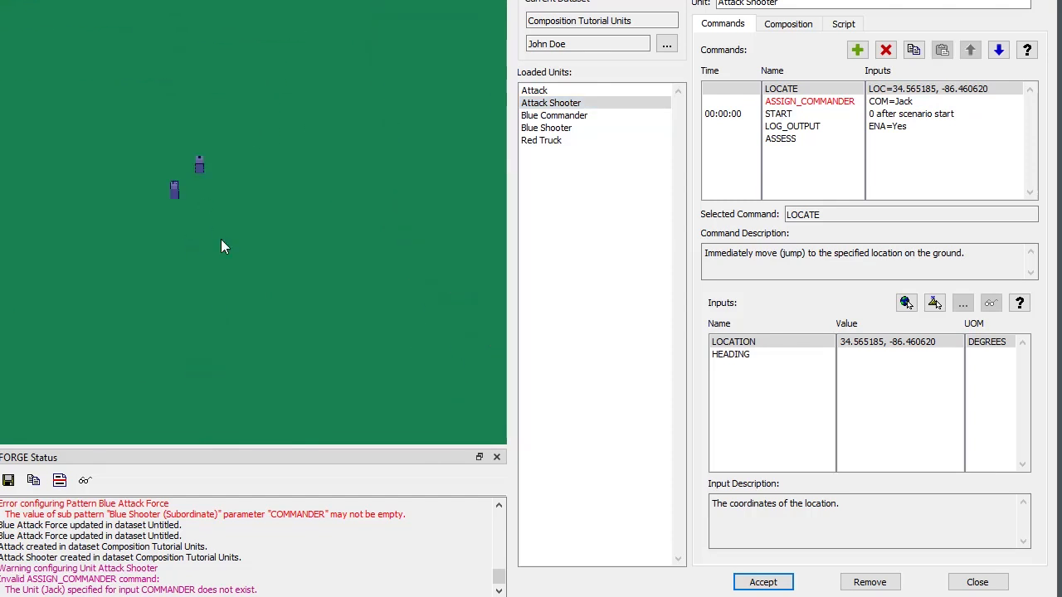
pyautogui.rightClick(200, 166)
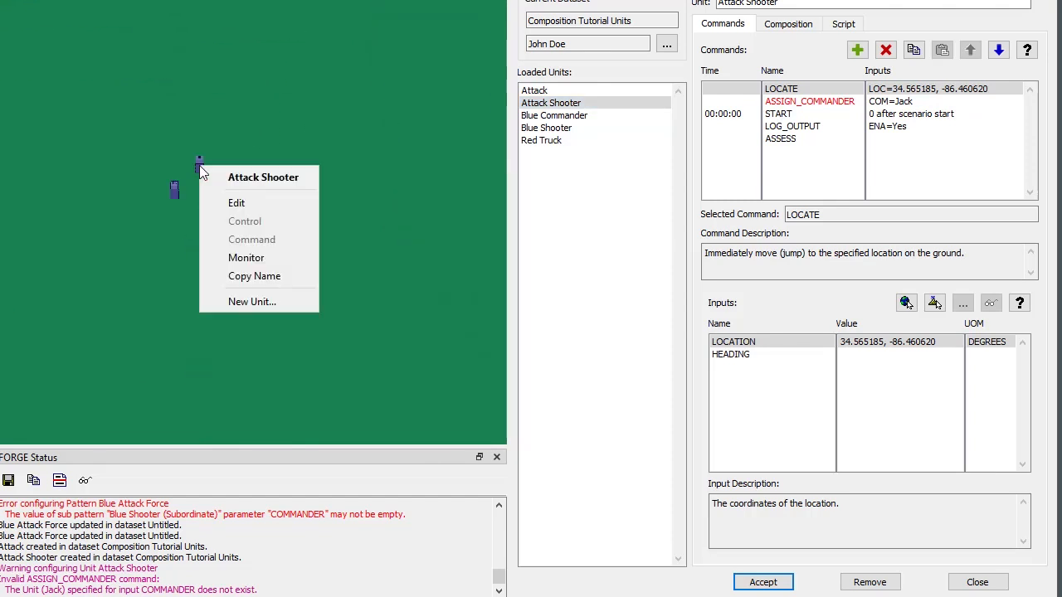
pyautogui.rightClick(172, 195)
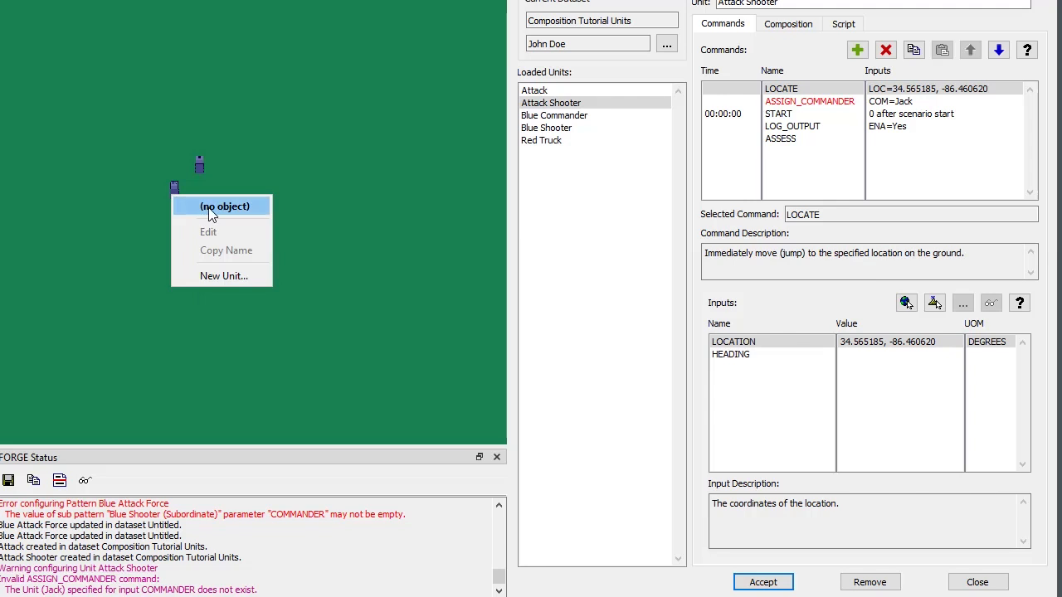
pyautogui.rightClick(317, 189)
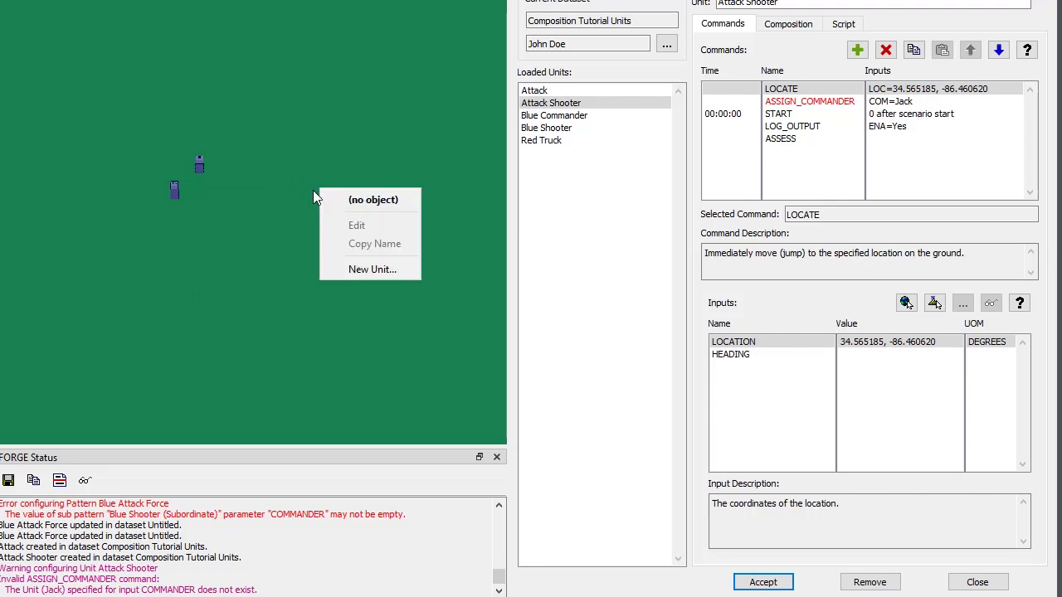
pyautogui.rightClick(170, 194)
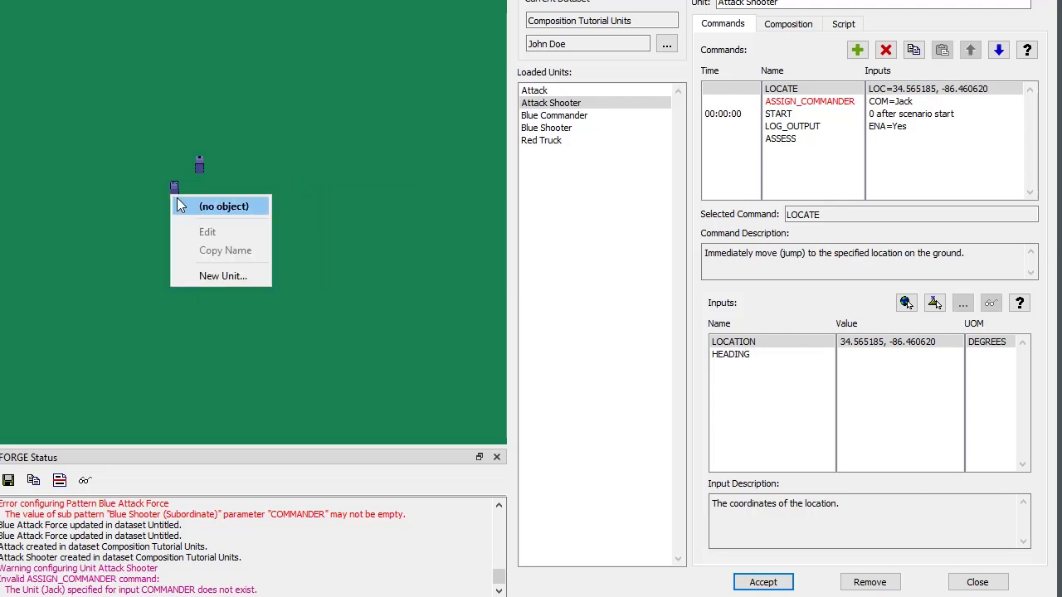
pyautogui.rightClick(173, 193)
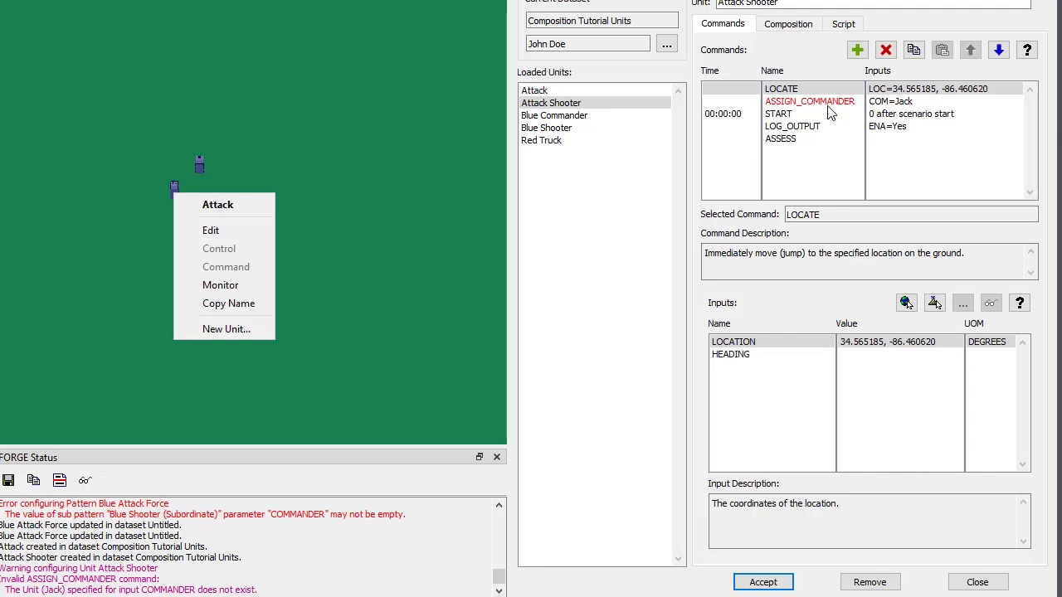
# Remove the trial units Attack Shooter and Attack from the Composition Tutorial Units dataset.
pyautogui.click(878, 583)
pyautogui.click(673, 281)
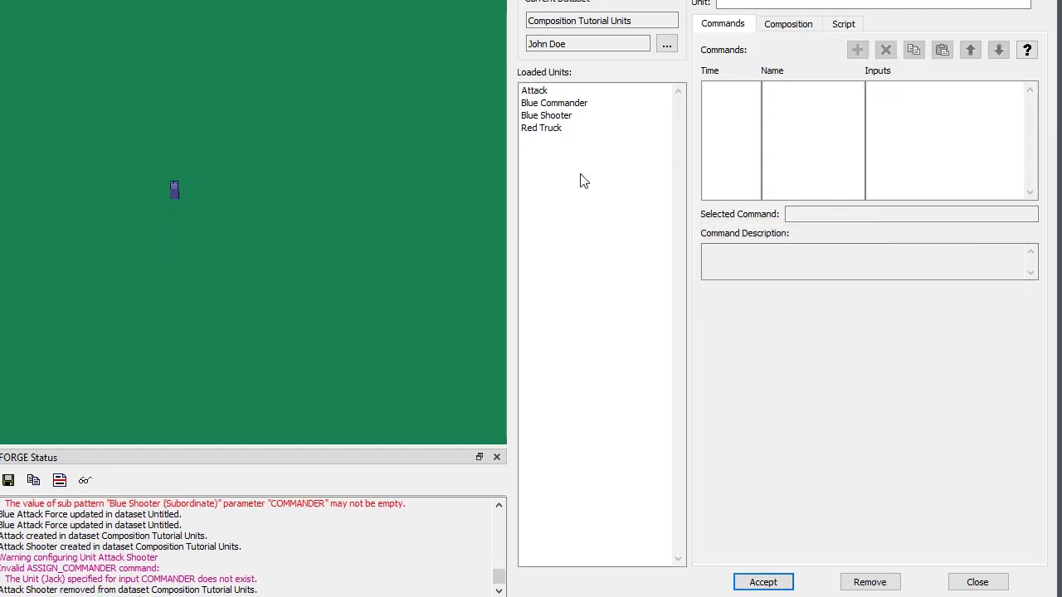
pyautogui.click(525, 93)
pyautogui.click(868, 581)
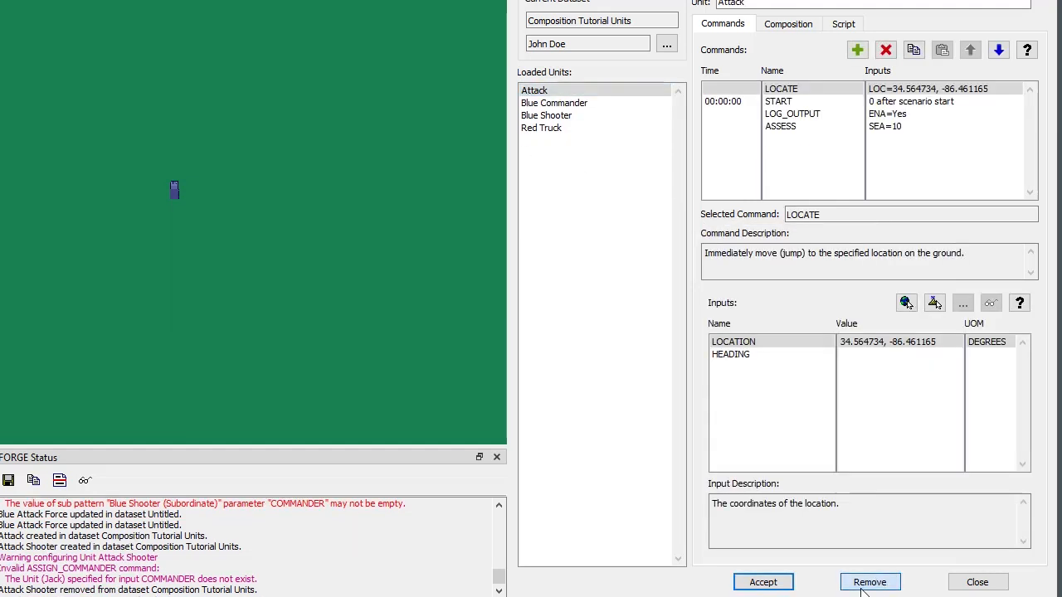
pyautogui.click(742, 282)
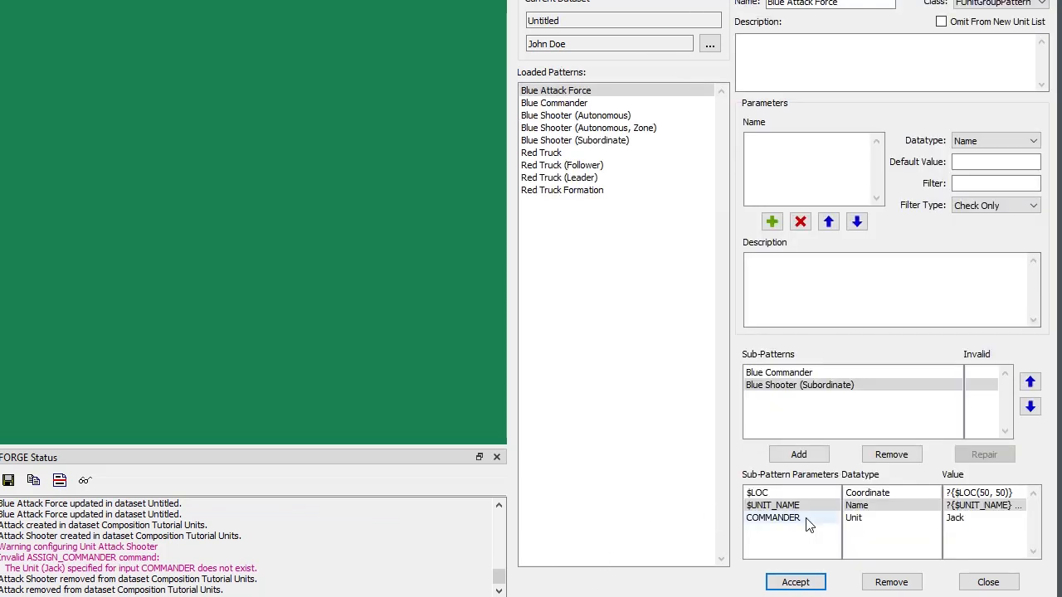
# Review the COMMANDER and $UNIT_NAME values of Blue Shooter (Subordinate) against the parameters of Blue Commander.
pyautogui.click(981, 520)
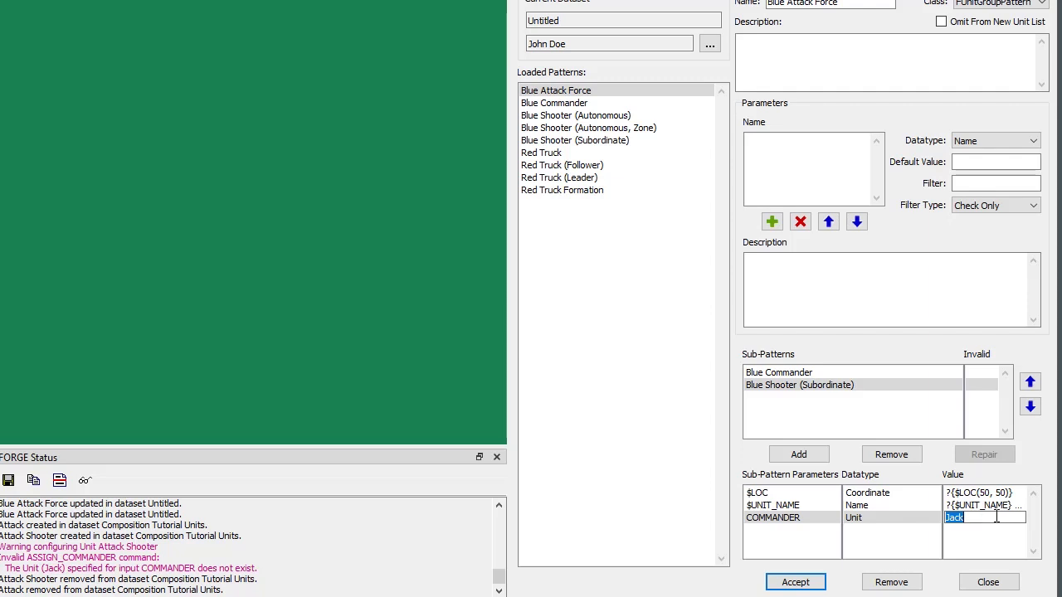
pyautogui.press('Return')
pyautogui.click(996, 509)
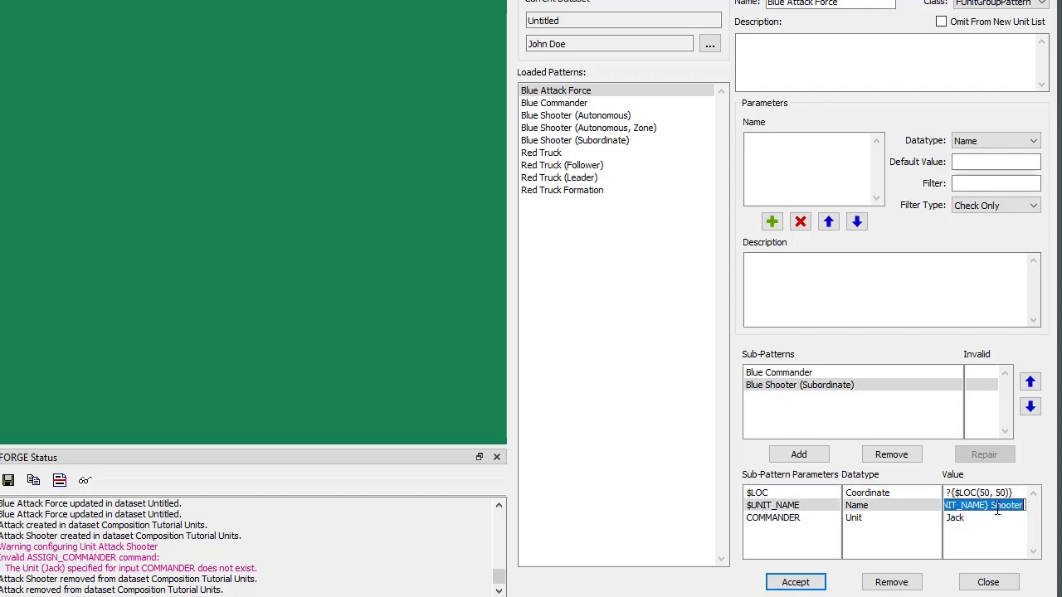
pyautogui.click(981, 521)
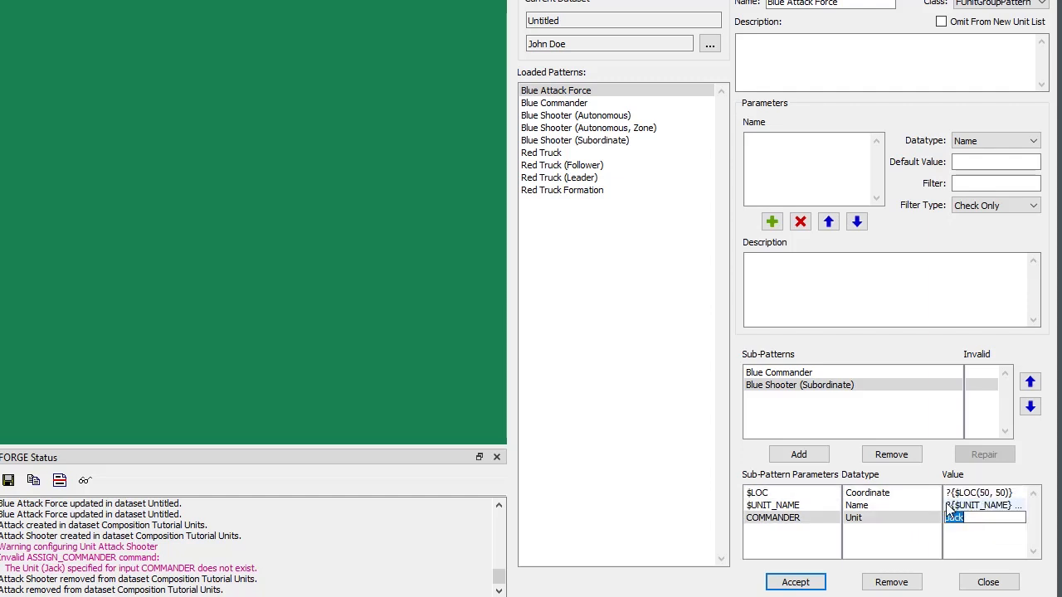
pyautogui.click(946, 507)
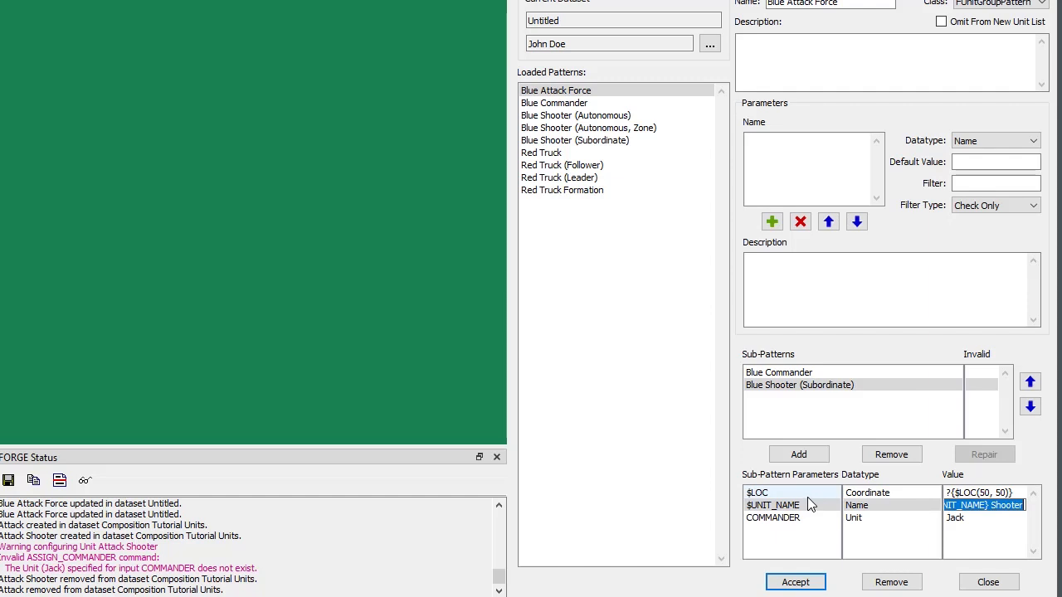
pyautogui.click(801, 375)
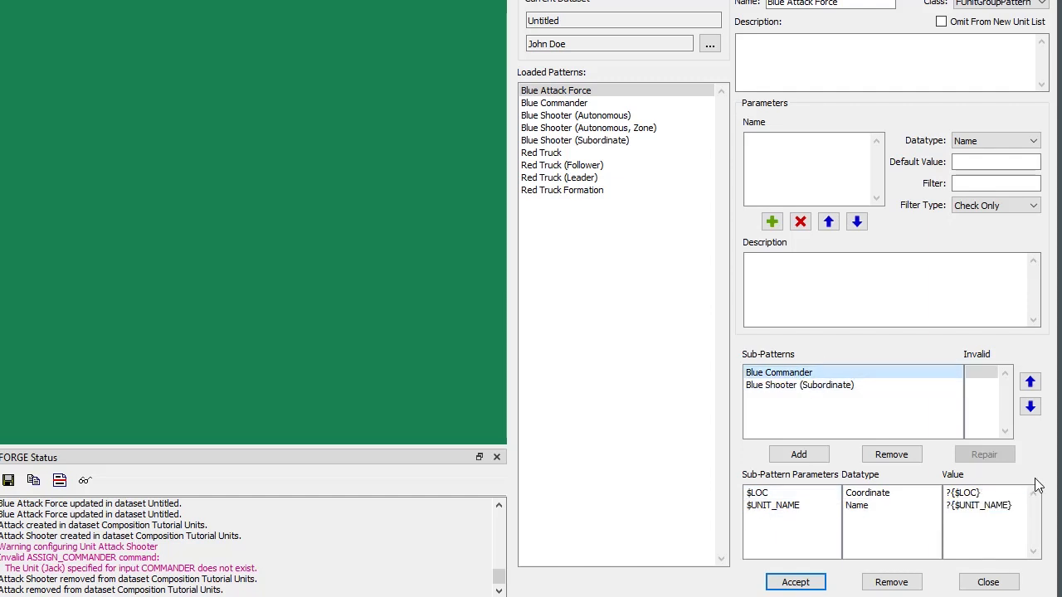
# Set Blue Shooter (Subordinate)'s COMMANDER parameter to ?{$UNIT_NAME}, copied from Blue Commander's $UNIT_NAME value, and save the Blue Attack Force pattern.
pyautogui.click(1019, 506)
pyautogui.moveTo(1015, 506); pyautogui.dragTo(927, 506)
pyautogui.hotkey('ctrl', 'c')
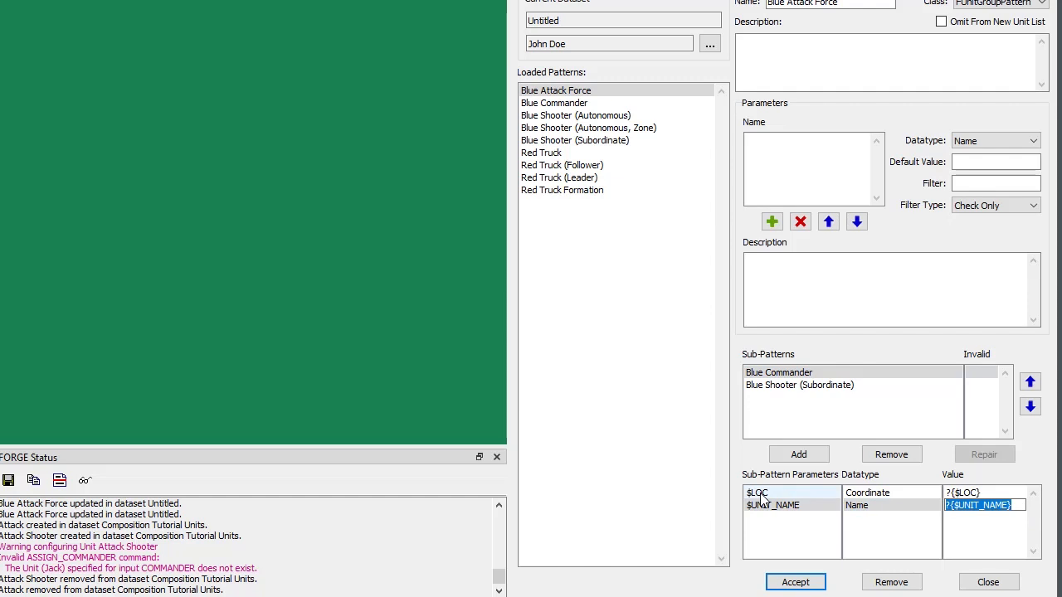
pyautogui.click(787, 385)
pyautogui.click(954, 518)
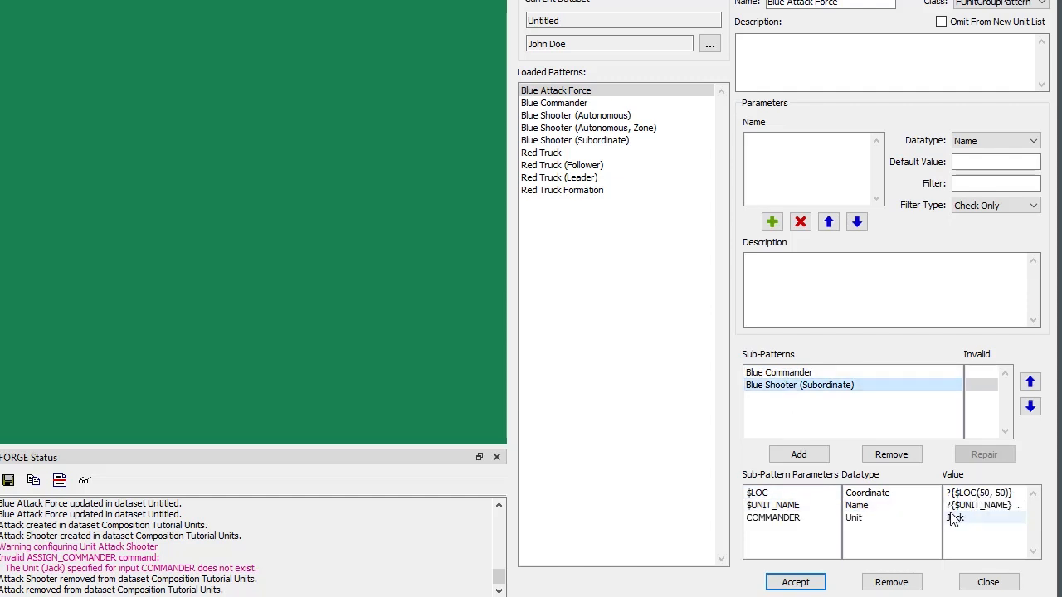
pyautogui.hotkey('ctrl', 'v')
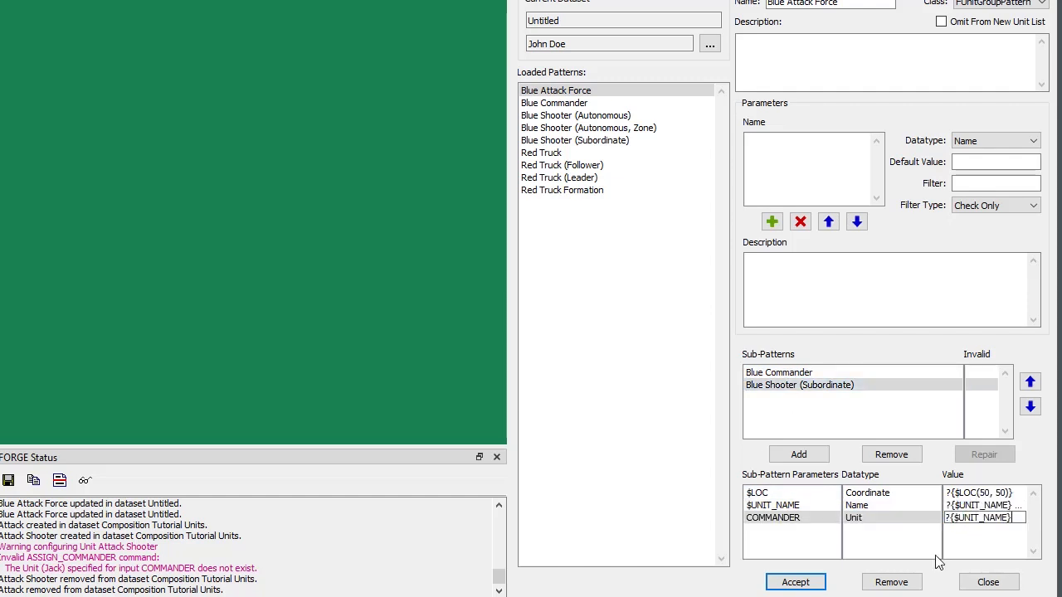
pyautogui.click(795, 581)
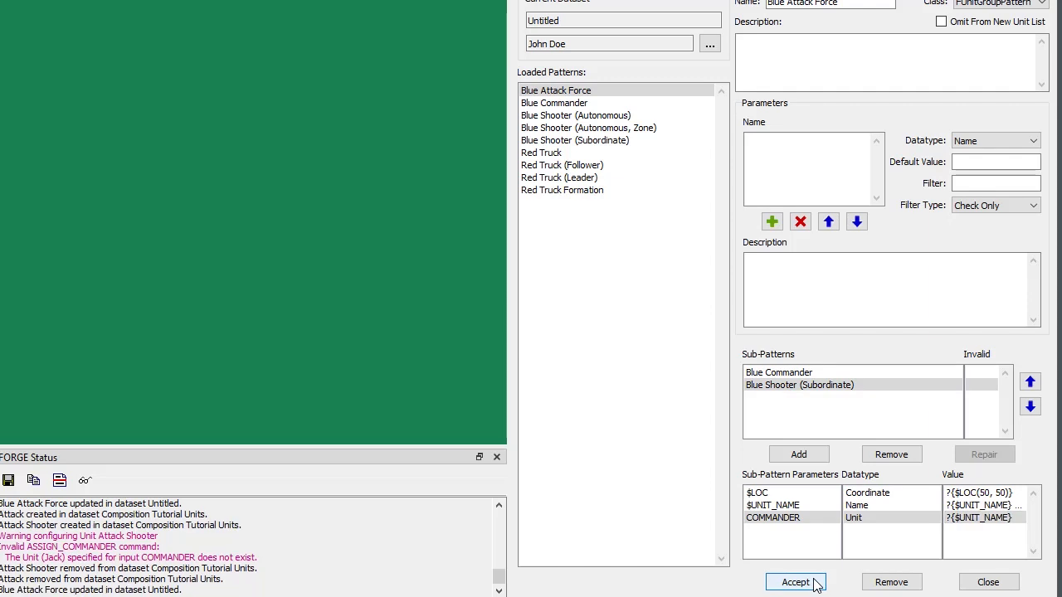
# Create a unit named Attack from the Blue Attack Force pattern, located on the map at about 34.56434, -86.462209.
pyautogui.rightClick(126, 218)
pyautogui.click(174, 288)
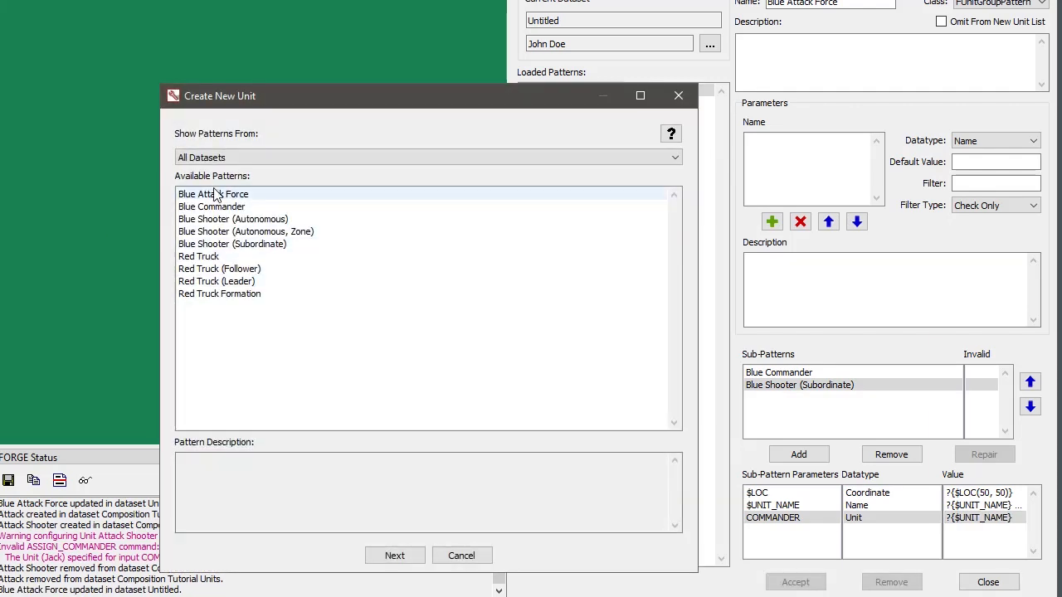
pyautogui.doubleClick(214, 195)
pyautogui.click(238, 156)
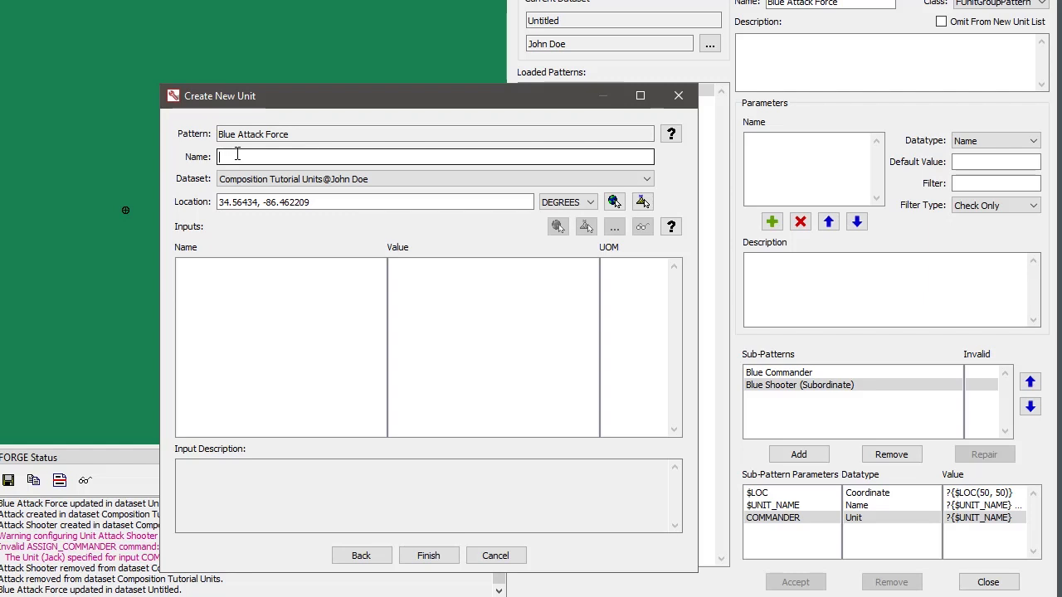
pyautogui.write('Attach')
pyautogui.press('BackSpace')
pyautogui.write('k')
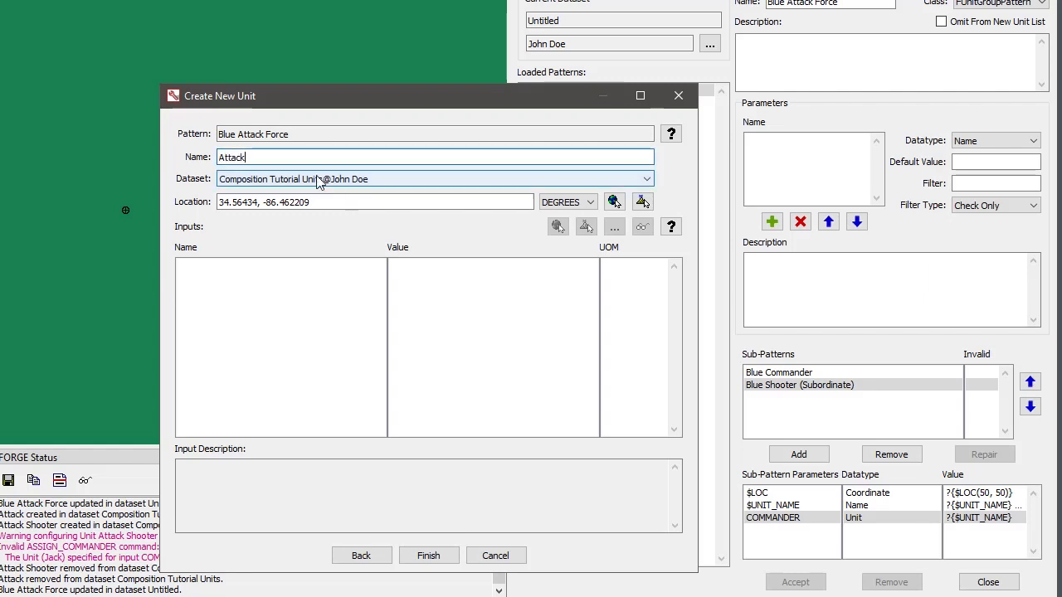
pyautogui.click(429, 557)
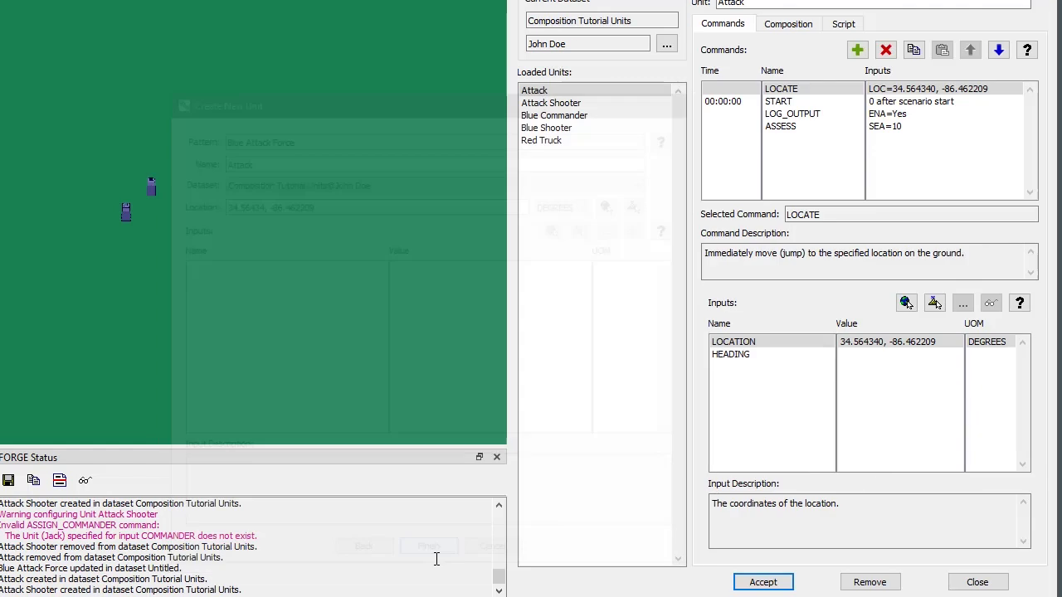
# Examine the commands of the Attack and Attack Shooter units, checking the COMMANDER input of Attack Shooter's ASSIGN_COMMANDER command.
pyautogui.click(558, 103)
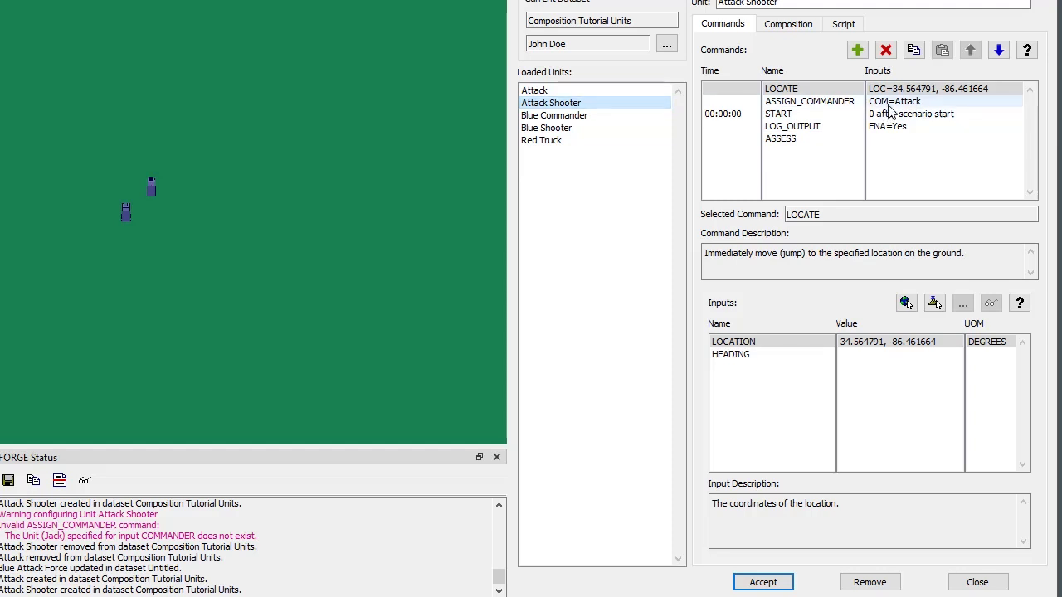
pyautogui.click(780, 101)
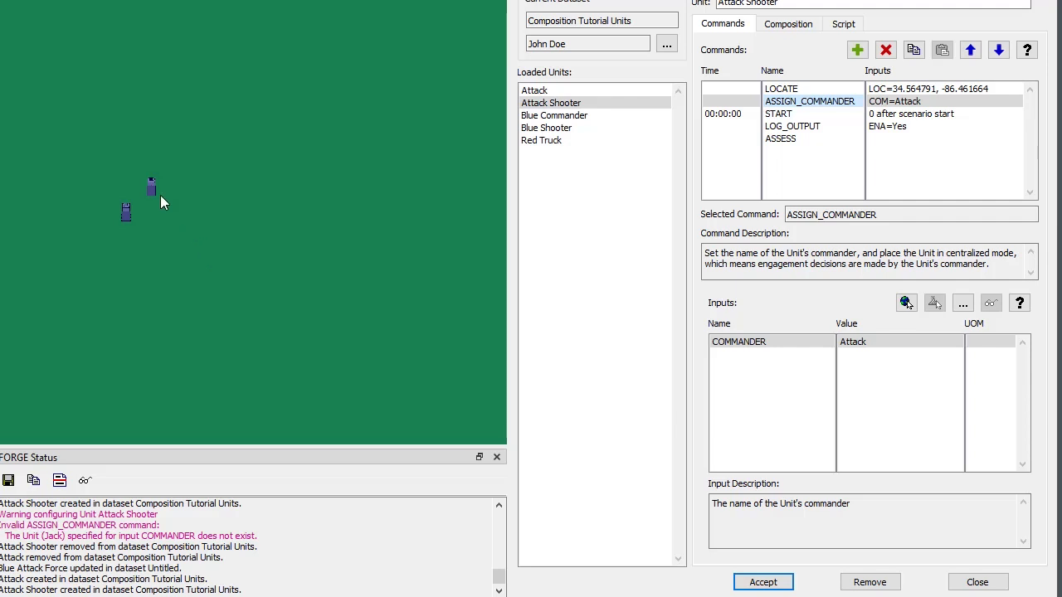
pyautogui.click(549, 103)
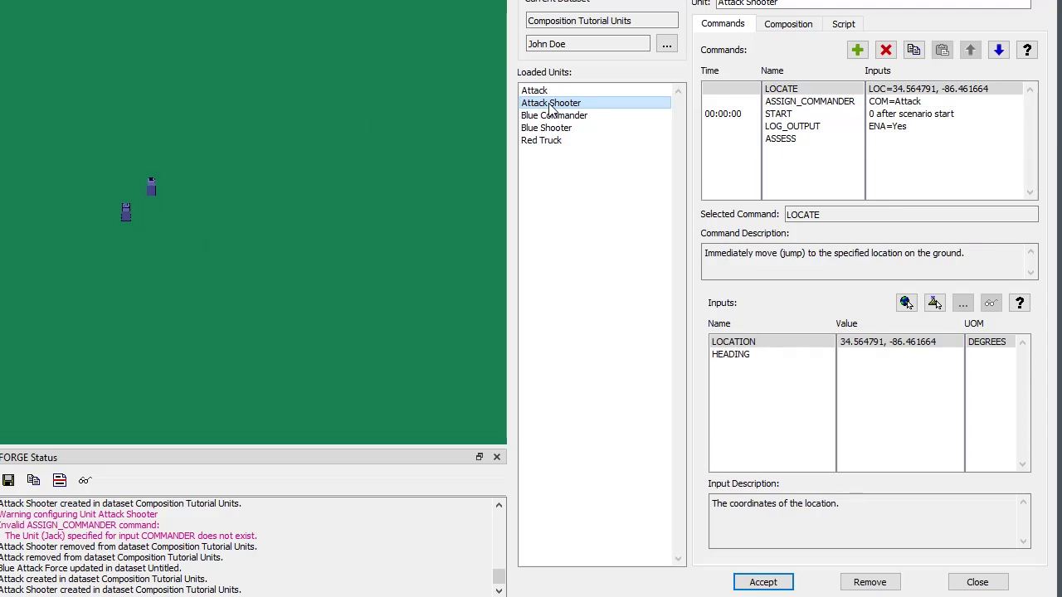
pyautogui.press('Up')
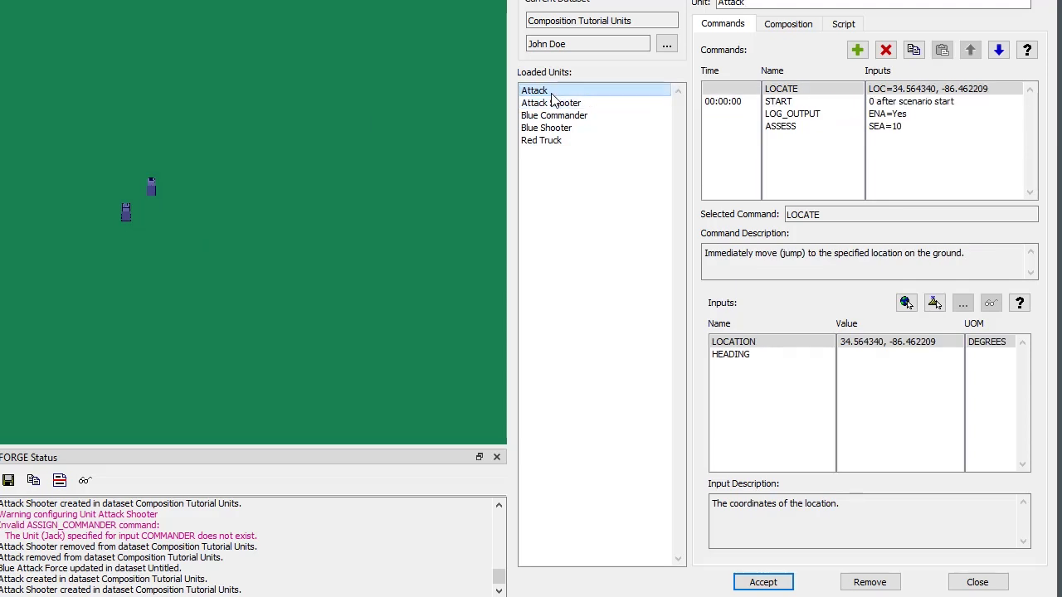
pyautogui.click(553, 103)
pyautogui.click(797, 101)
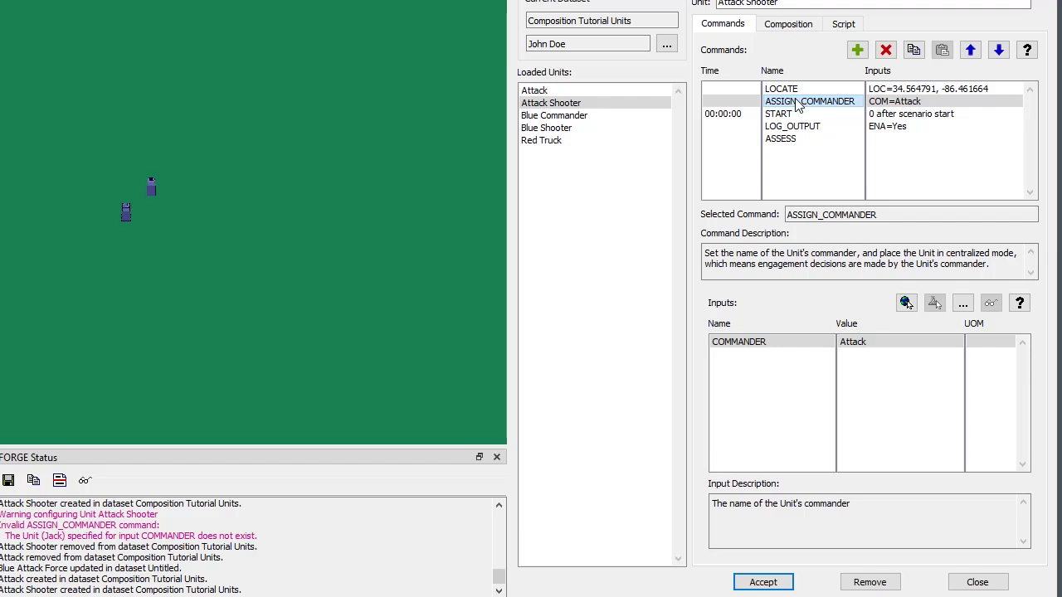
pyautogui.click(252, 195)
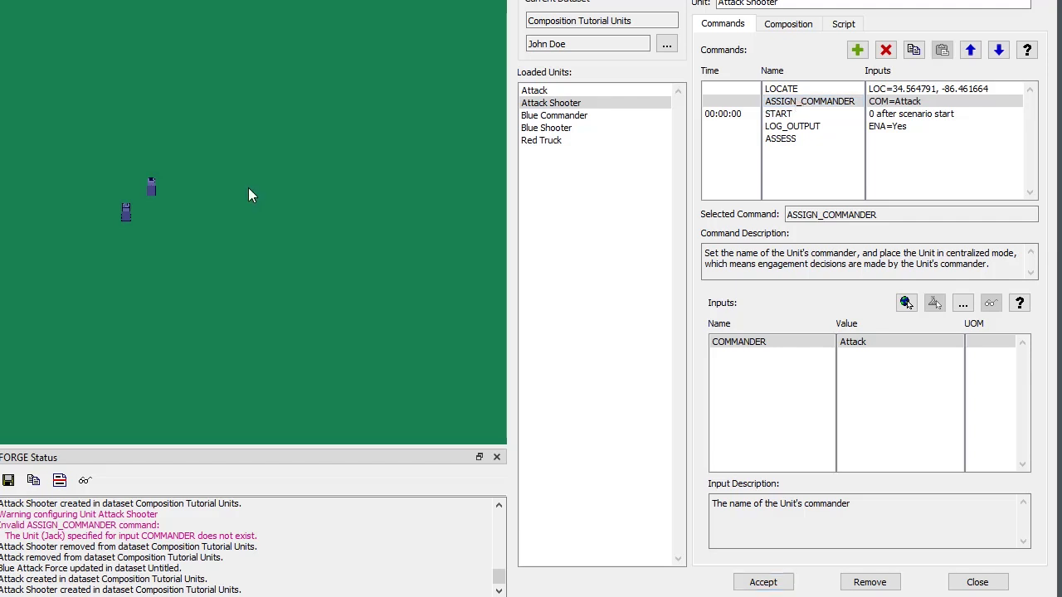